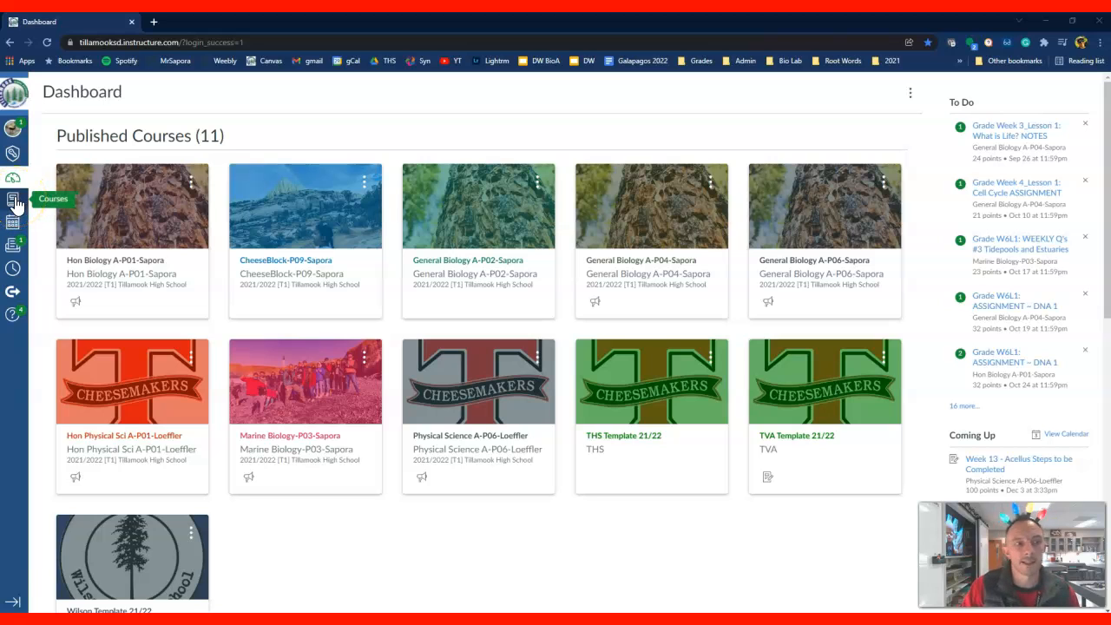
Open the unpublished sandbox course from the course list in a new browser tab and switch to it
{"action": "left_click", "coordinate": [14, 201]}
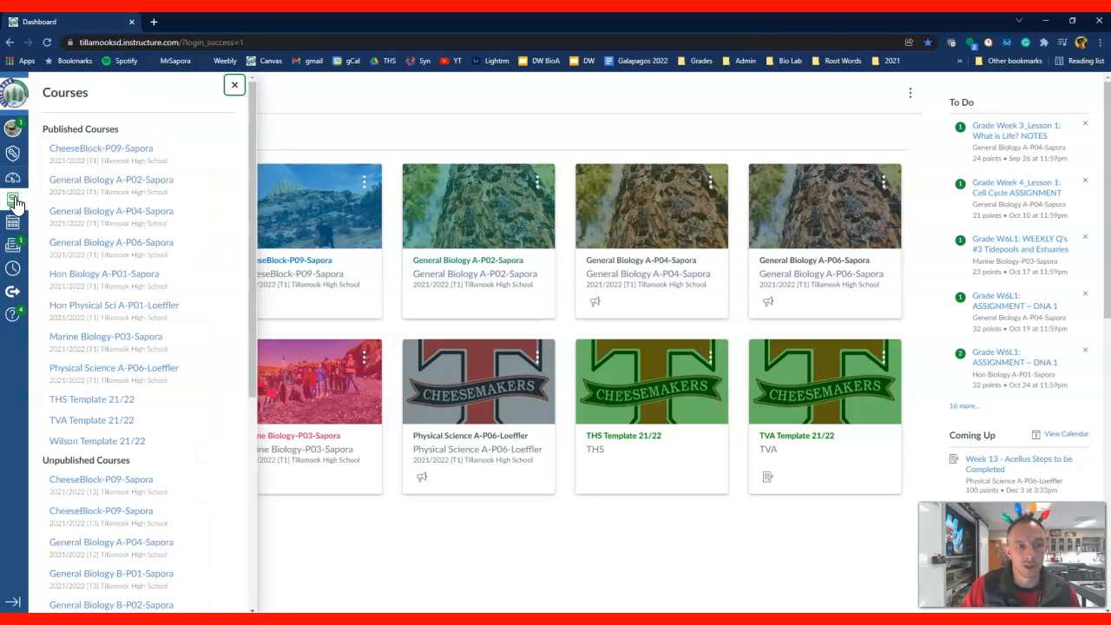
{"action": "scroll", "coordinate": [143, 321], "scroll_direction": "down", "scroll_amount": 2}
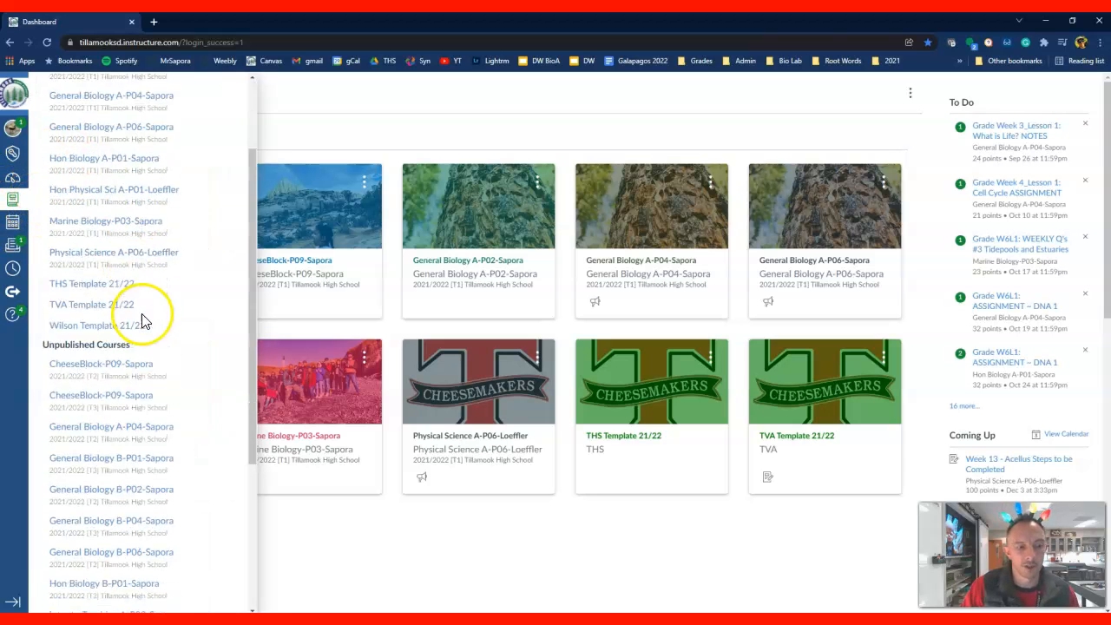
{"action": "scroll", "coordinate": [143, 322], "scroll_direction": "down", "scroll_amount": 4}
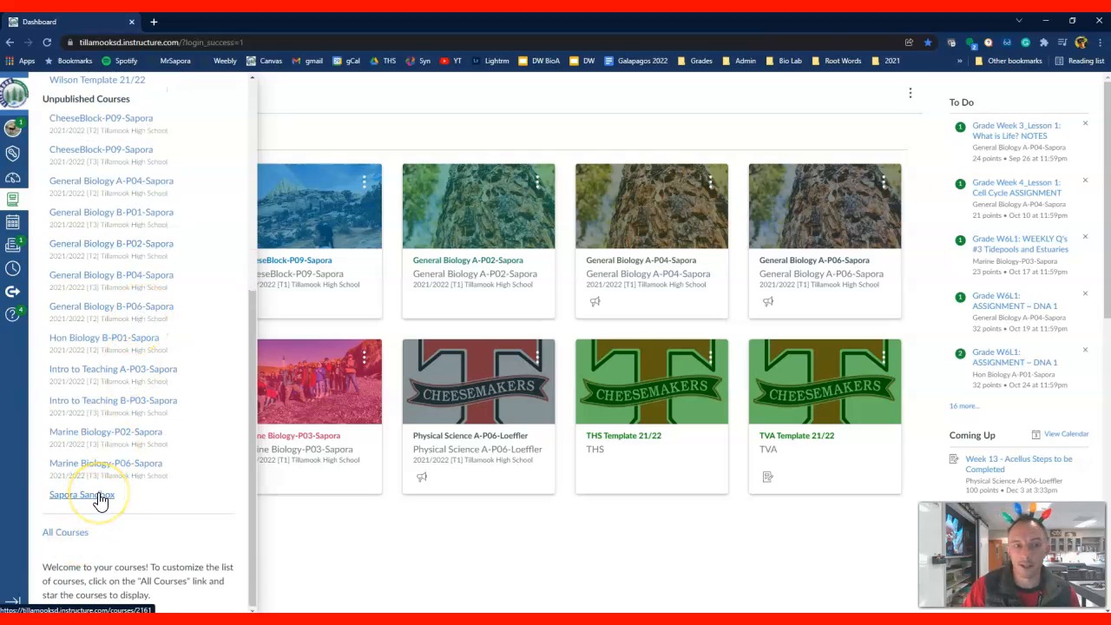
{"action": "right_click", "coordinate": [101, 499]}
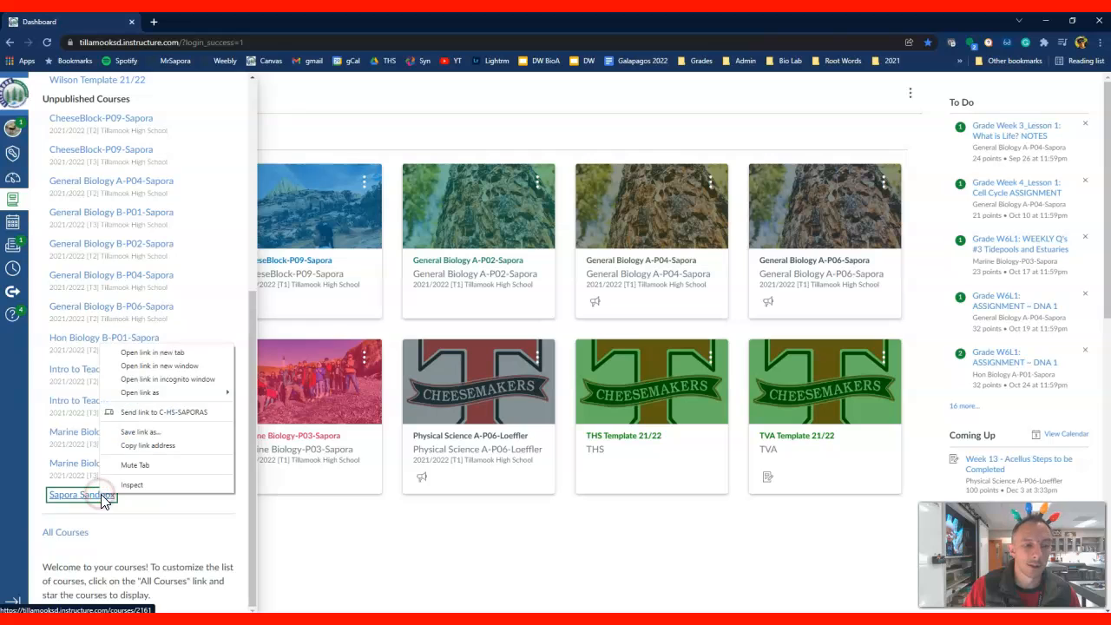
{"action": "left_click", "coordinate": [163, 353]}
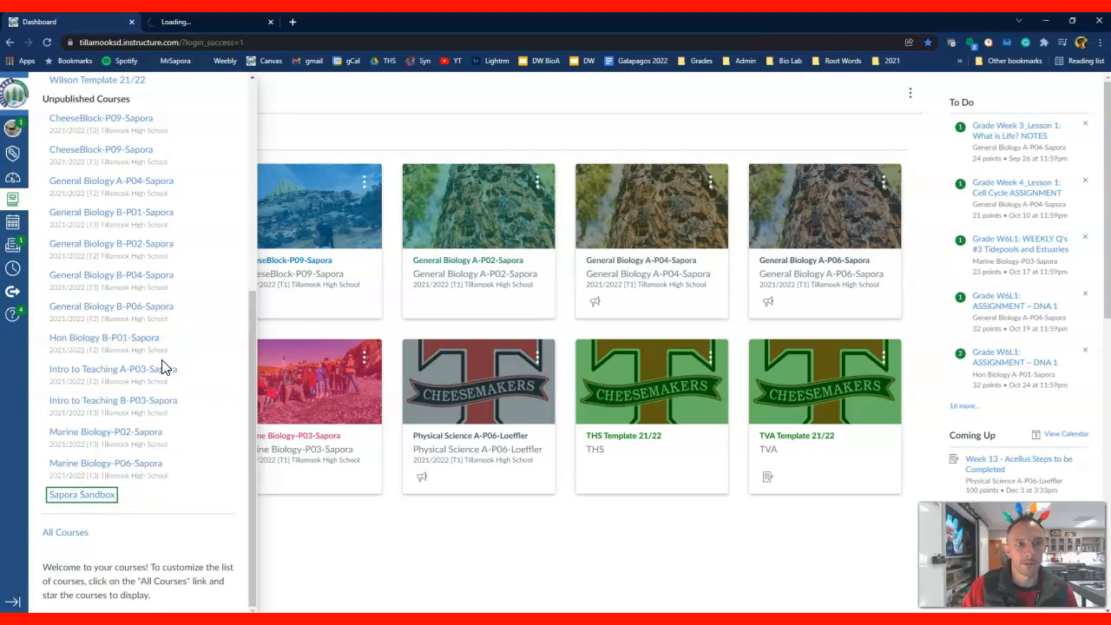
{"action": "left_click", "coordinate": [195, 23]}
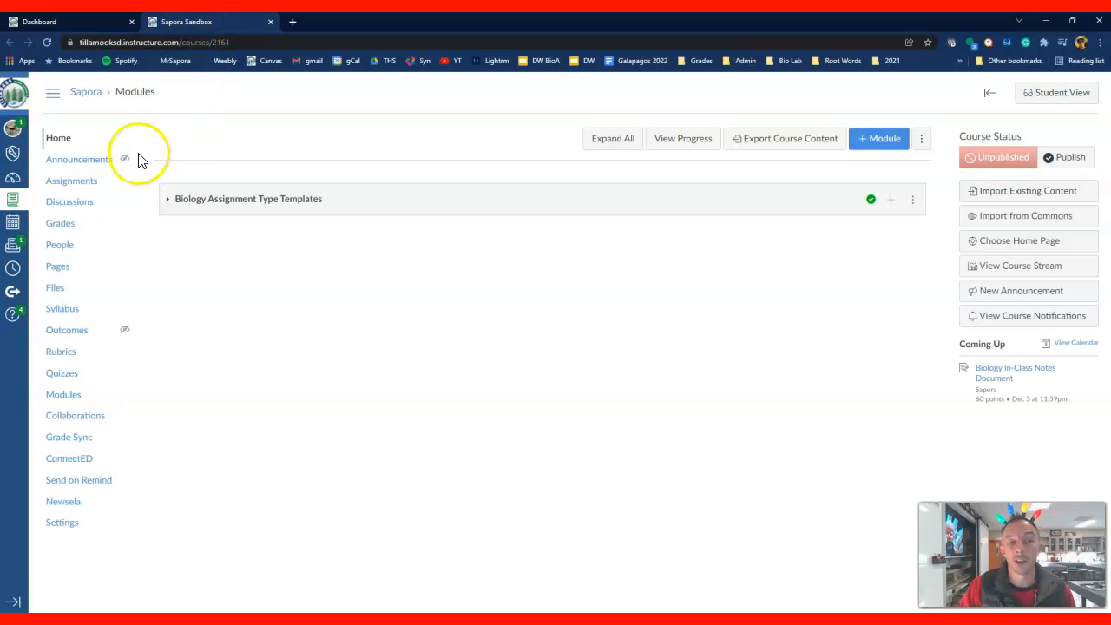
In the sandbox's assignments, collapse the Biology A, Honors Biology A and Biology B groups and move Imported Assignments below Intro to Teaching B
{"action": "left_click", "coordinate": [92, 189]}
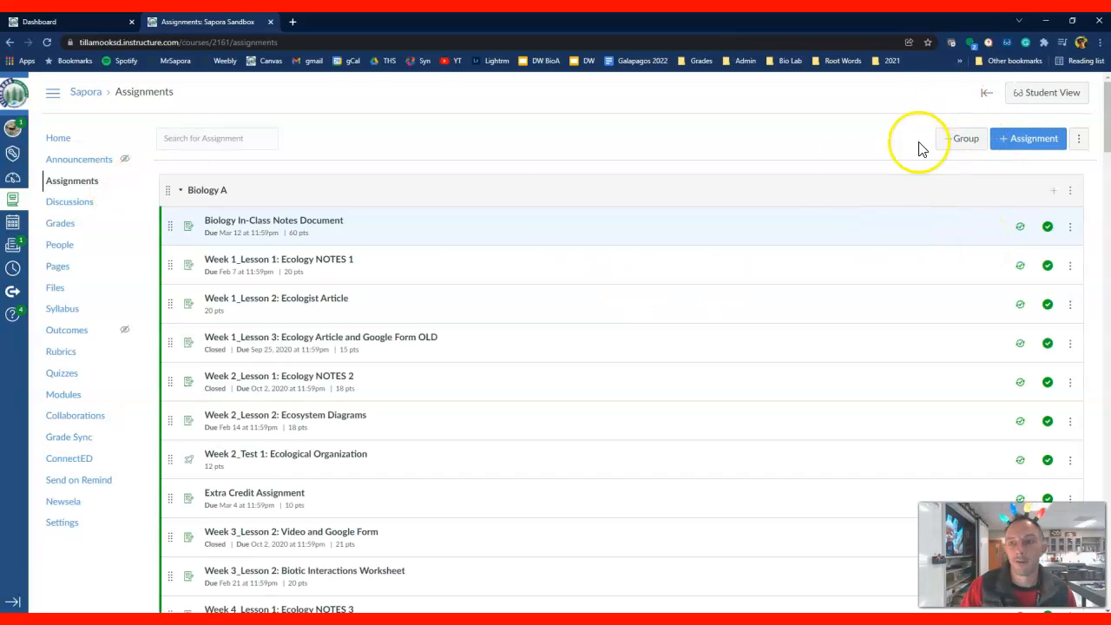
{"action": "left_click", "coordinate": [181, 197]}
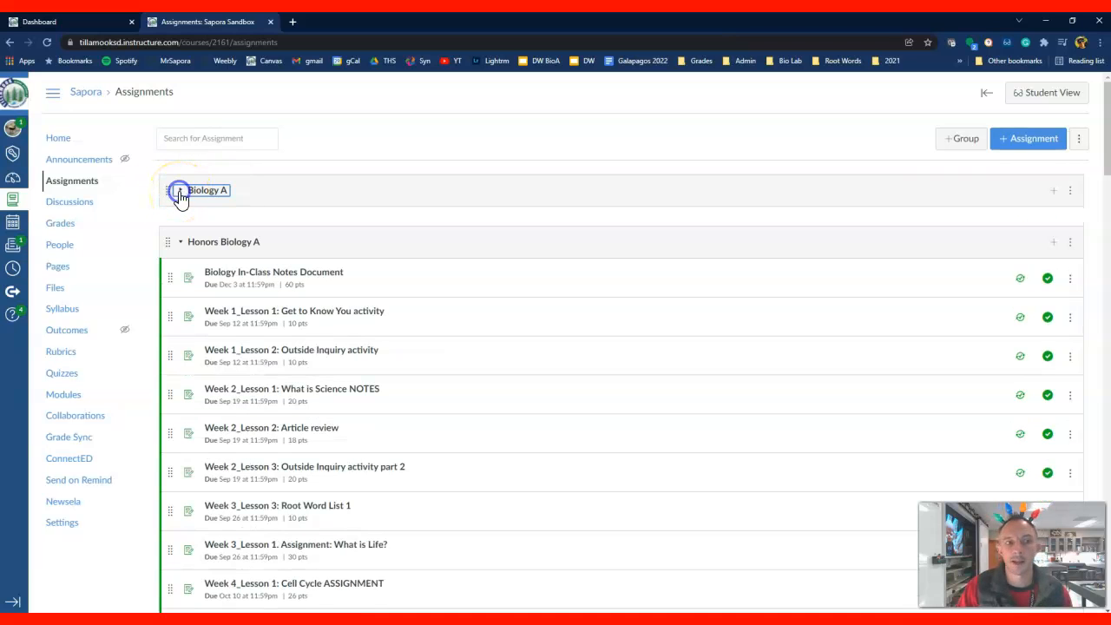
{"action": "left_click", "coordinate": [181, 244]}
{"action": "left_click", "coordinate": [180, 295]}
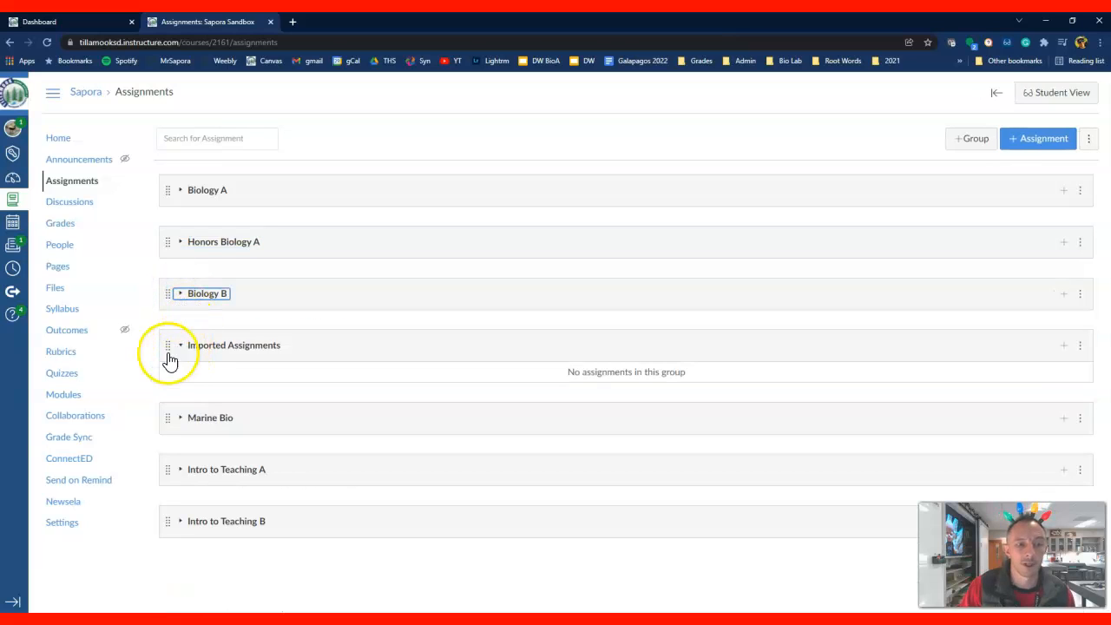
{"action": "left_click_drag", "start_coordinate": [168, 351], "coordinate": [164, 514]}
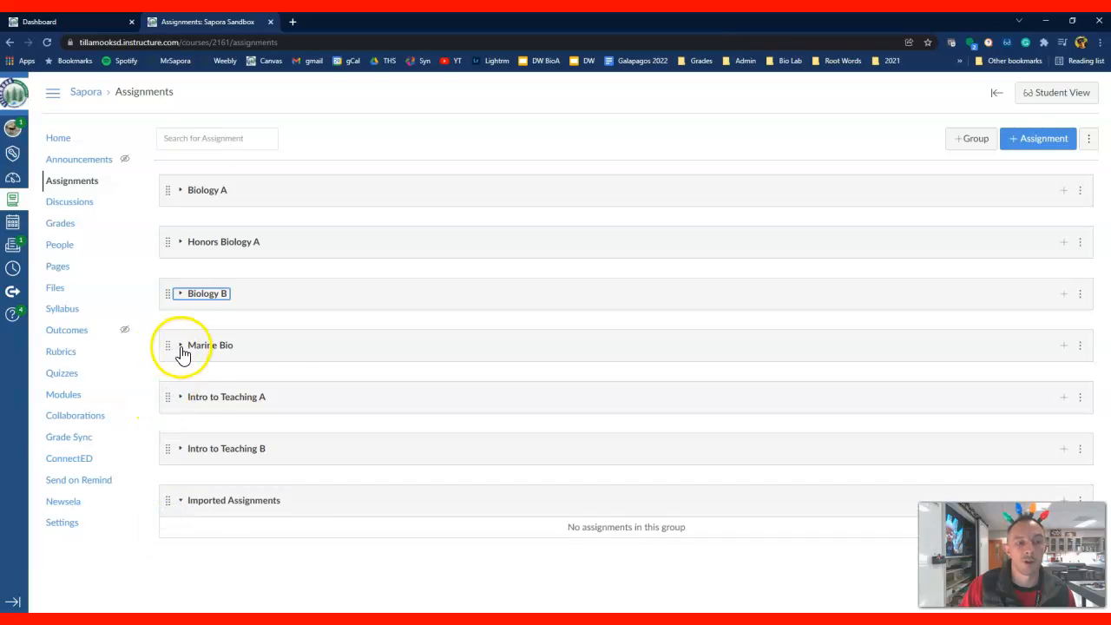
Expand the Marine Bio assignment group to review its assignments, and collapse it again
{"action": "left_click", "coordinate": [180, 345]}
{"action": "scroll", "coordinate": [408, 347], "scroll_direction": "down", "scroll_amount": 3}
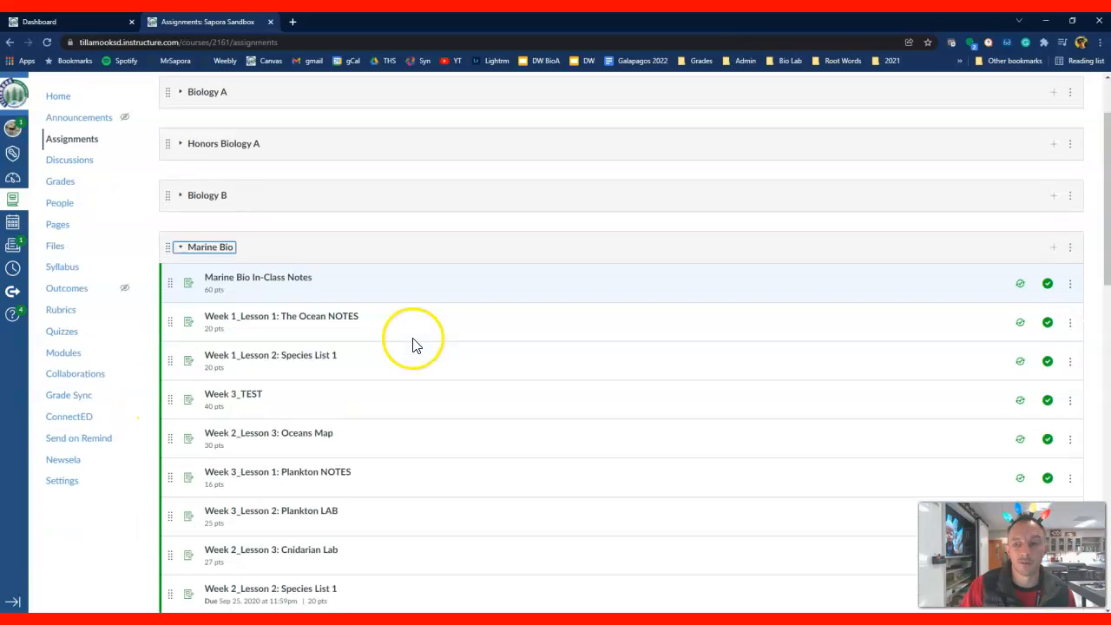
{"action": "scroll", "coordinate": [412, 344], "scroll_direction": "up", "scroll_amount": 2}
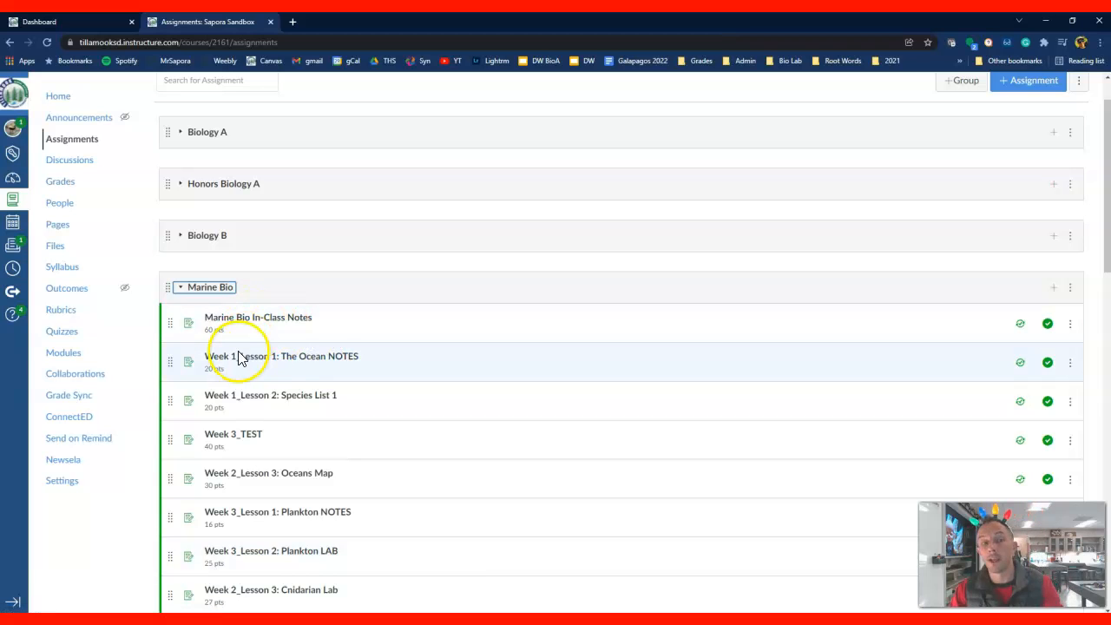
{"action": "left_click", "coordinate": [181, 291]}
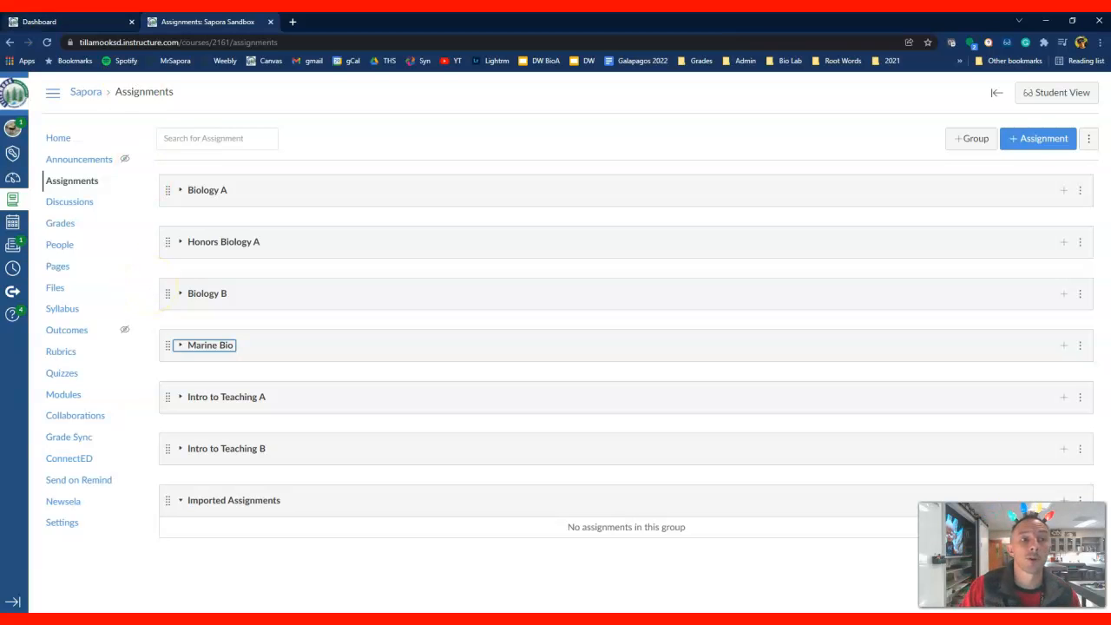
Return to the dashboard's browser tab, dismiss the course list and open the published Marine Biology-P03 course
{"action": "left_click", "coordinate": [46, 23]}
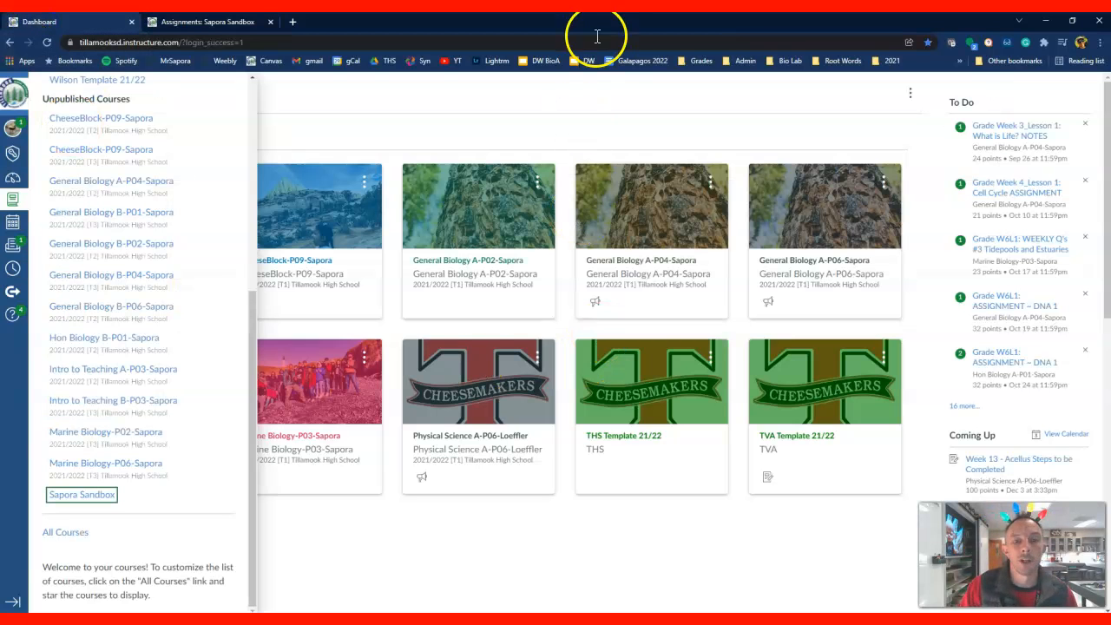
{"action": "left_click", "coordinate": [571, 118]}
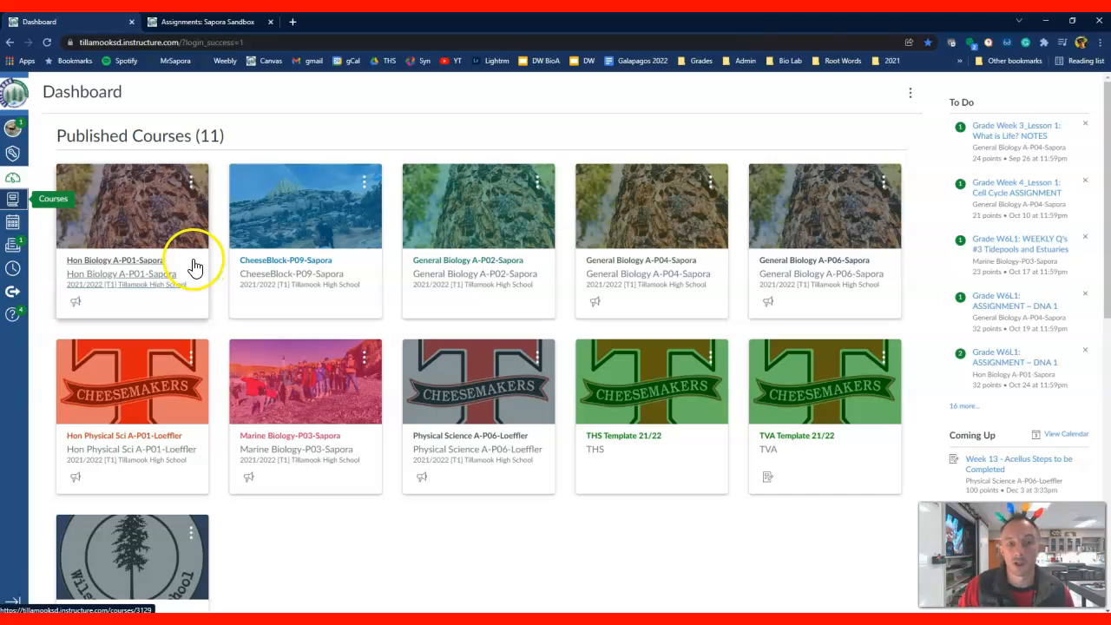
{"action": "left_click", "coordinate": [335, 451]}
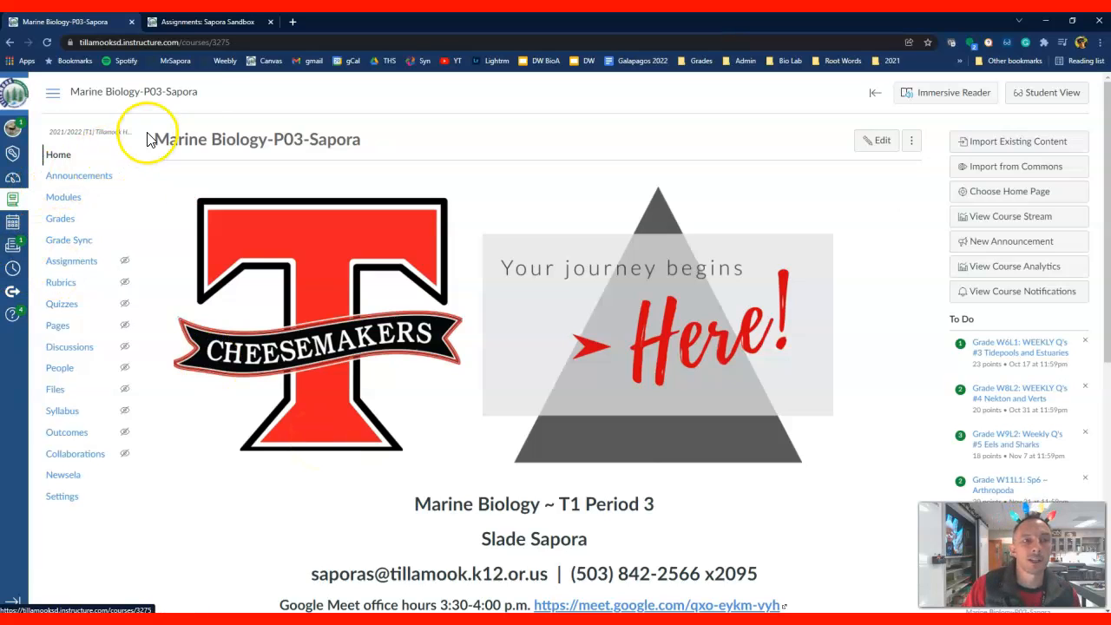
Copy the full name of the Marine Biology-P03 course from the breadcrumb at the head of its home page
{"action": "left_click", "coordinate": [202, 95]}
{"action": "left_click_drag", "start_coordinate": [201, 95], "coordinate": [67, 97]}
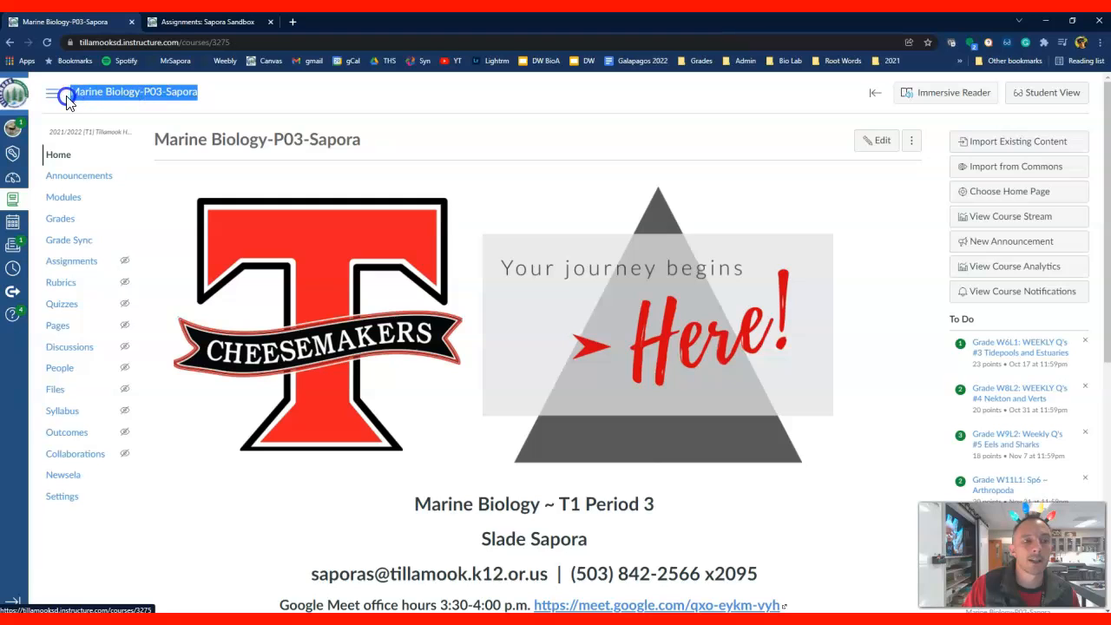
{"action": "left_click", "coordinate": [206, 97]}
{"action": "left_click_drag", "start_coordinate": [206, 97], "coordinate": [67, 98]}
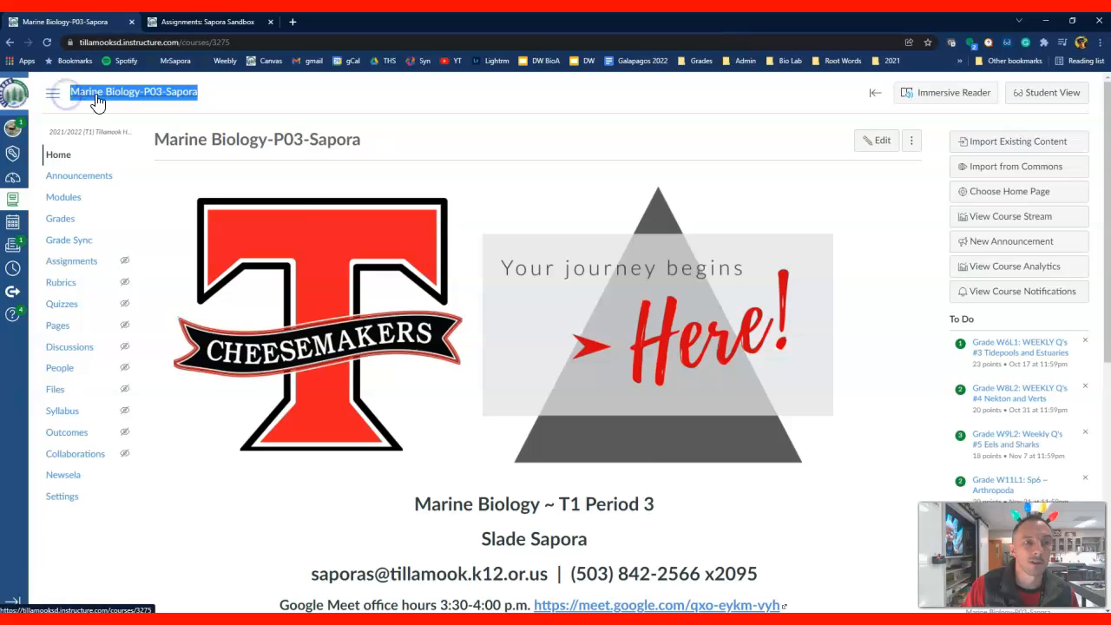
{"action": "right_click", "coordinate": [96, 97]}
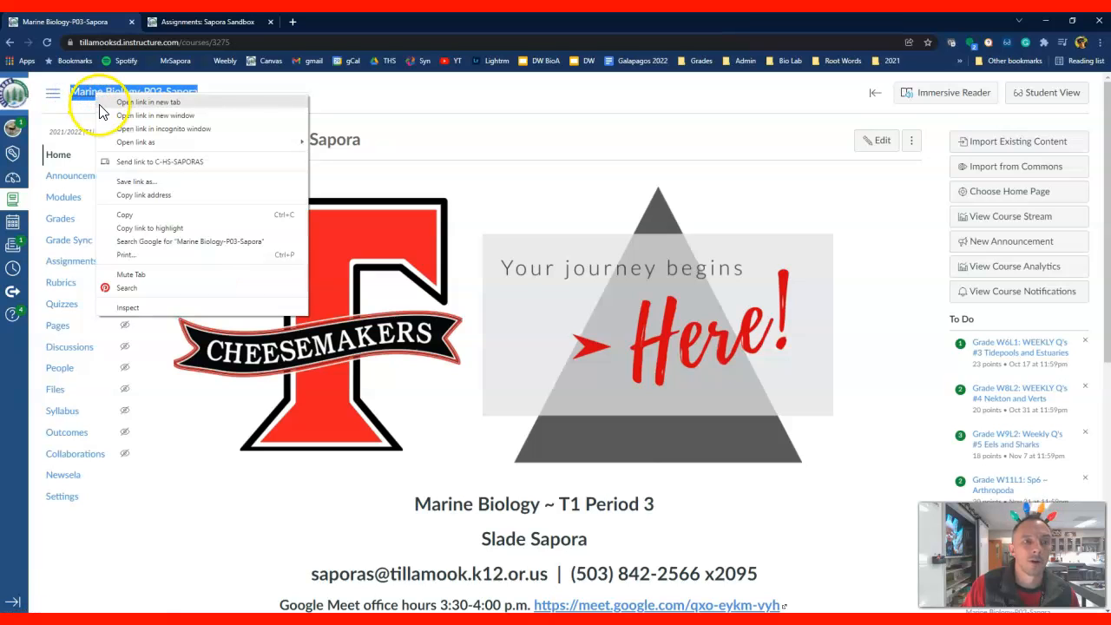
{"action": "left_click", "coordinate": [139, 215]}
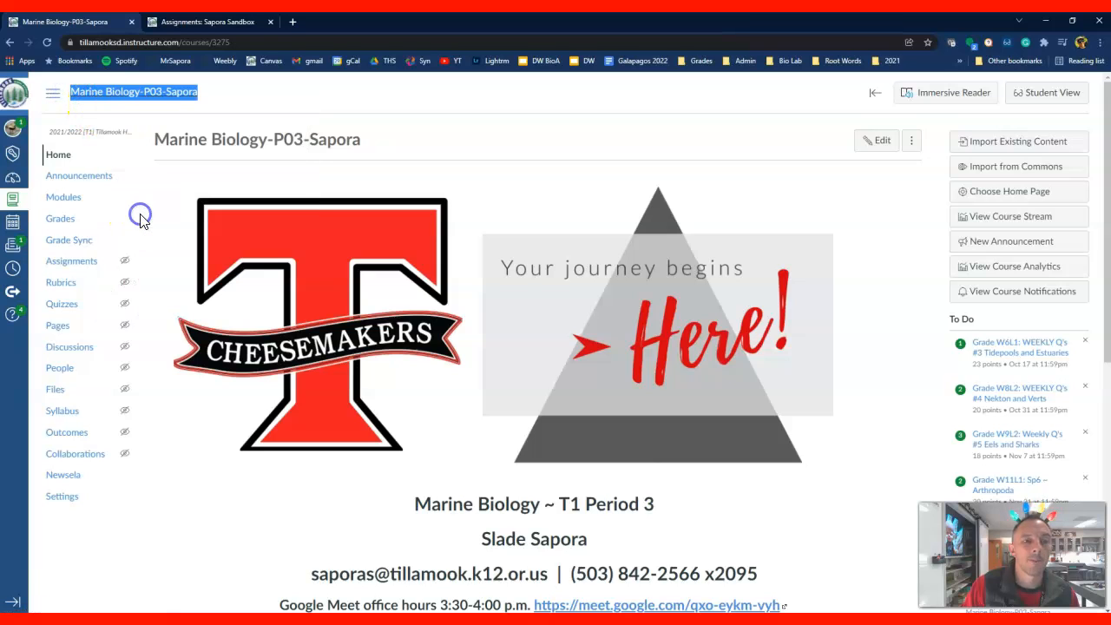
Switch back to the sandbox course and open Import Existing Content from its home page
{"action": "left_click", "coordinate": [230, 24]}
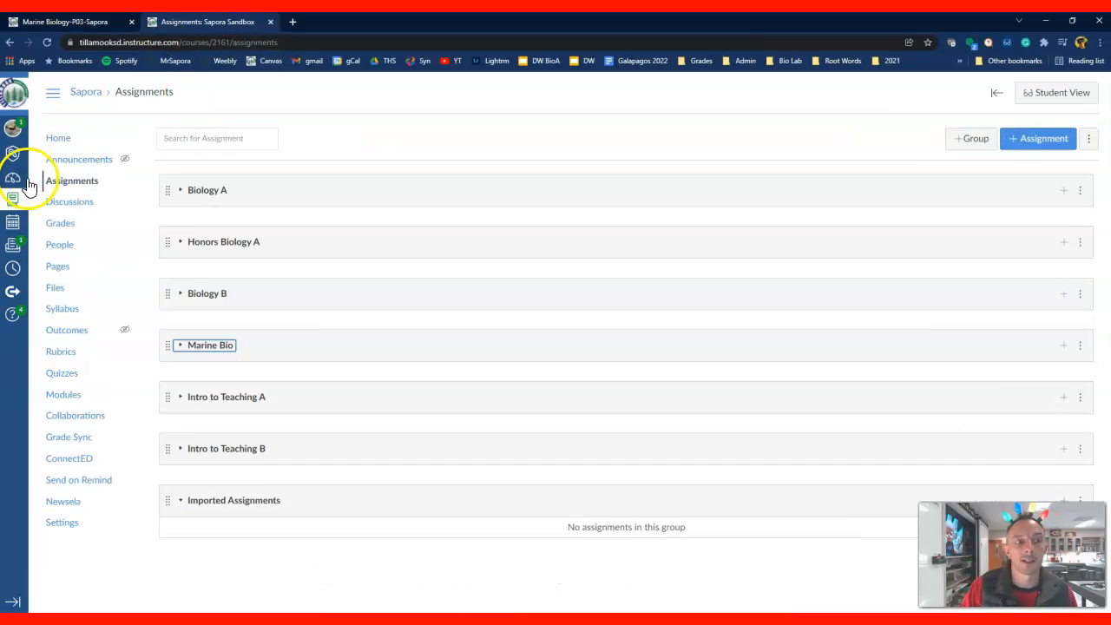
{"action": "left_click", "coordinate": [56, 140]}
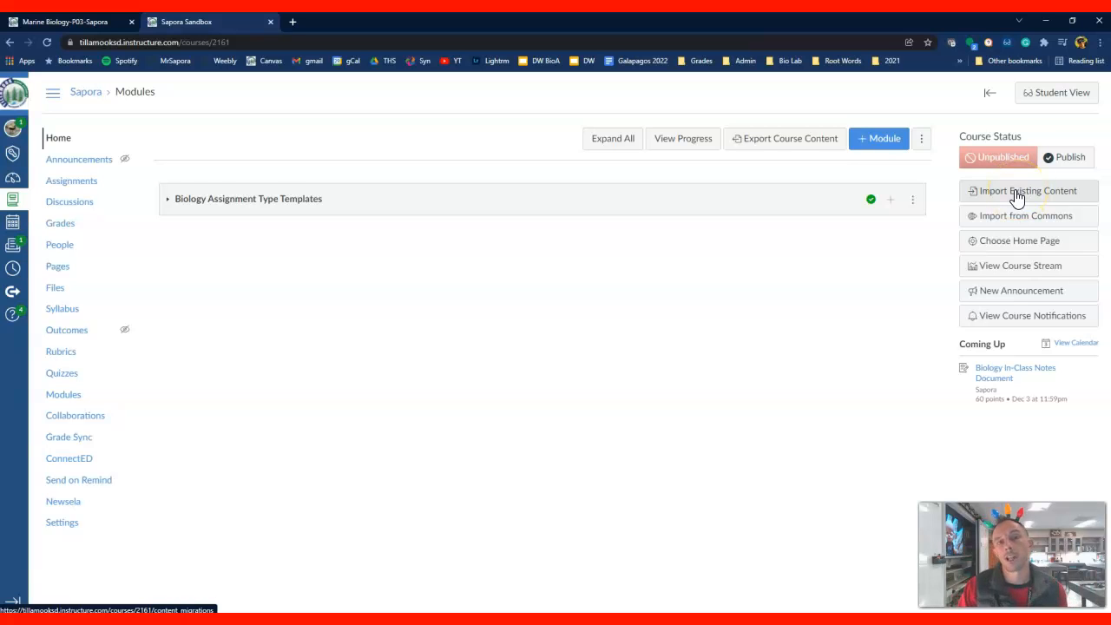
{"action": "left_click", "coordinate": [1019, 198]}
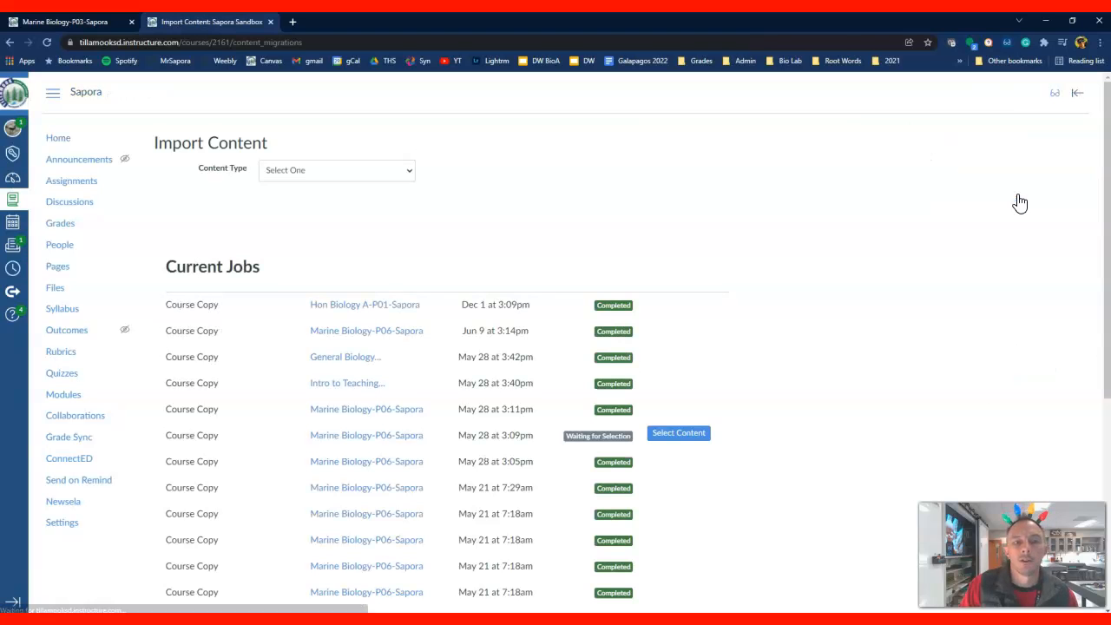
Set the import's content type to Copy a Canvas Course
{"action": "left_click", "coordinate": [412, 173]}
{"action": "left_click", "coordinate": [412, 174]}
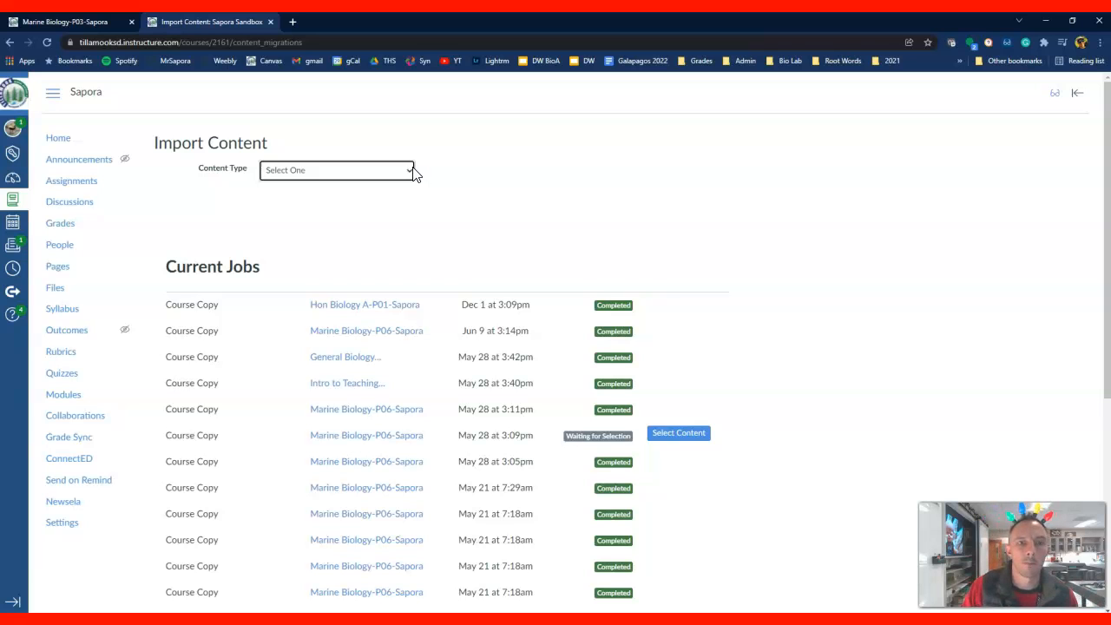
{"action": "left_click", "coordinate": [412, 174]}
{"action": "left_click", "coordinate": [412, 174]}
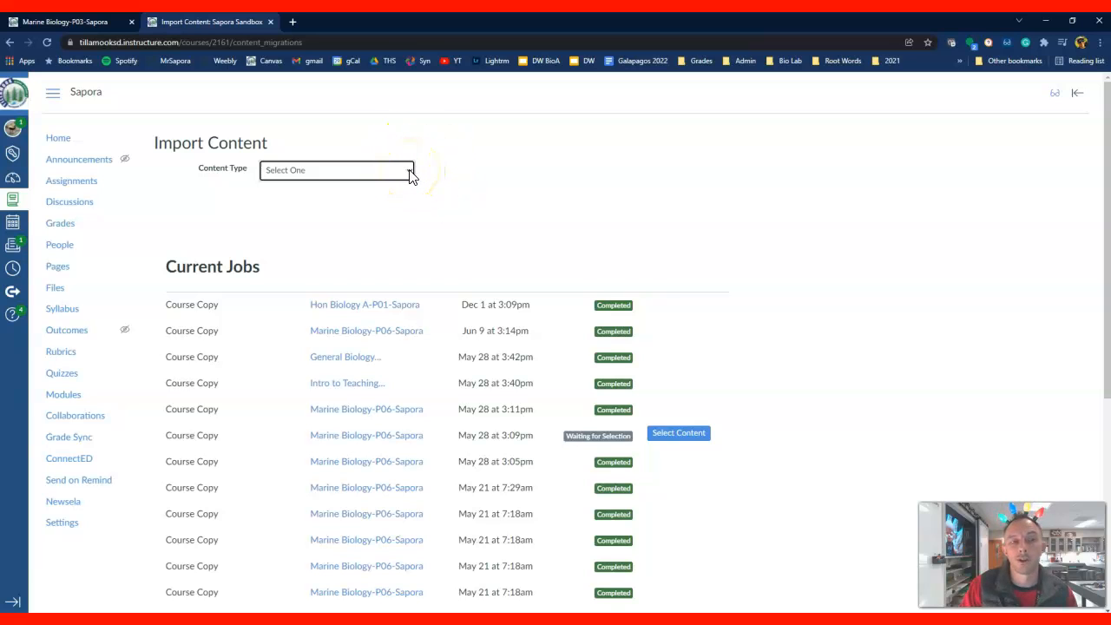
{"action": "left_click", "coordinate": [410, 172]}
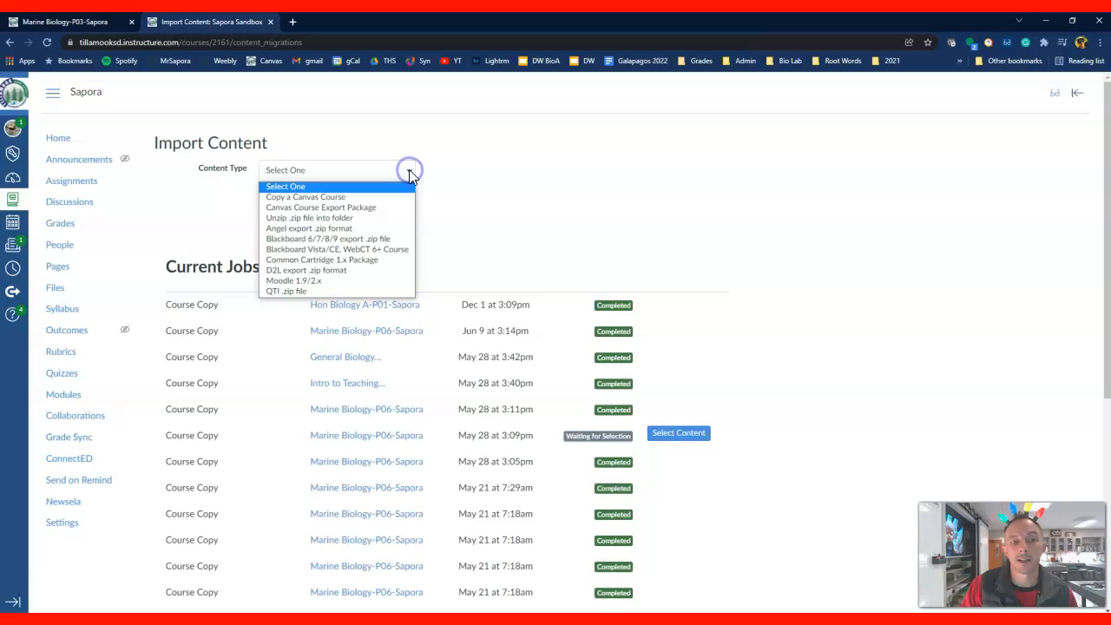
{"action": "left_click", "coordinate": [356, 197]}
Search for the source course with the copied Marine Biology-P03 name and choose the 2021/2022 (T1) Tillamook High School match
{"action": "left_click", "coordinate": [317, 203]}
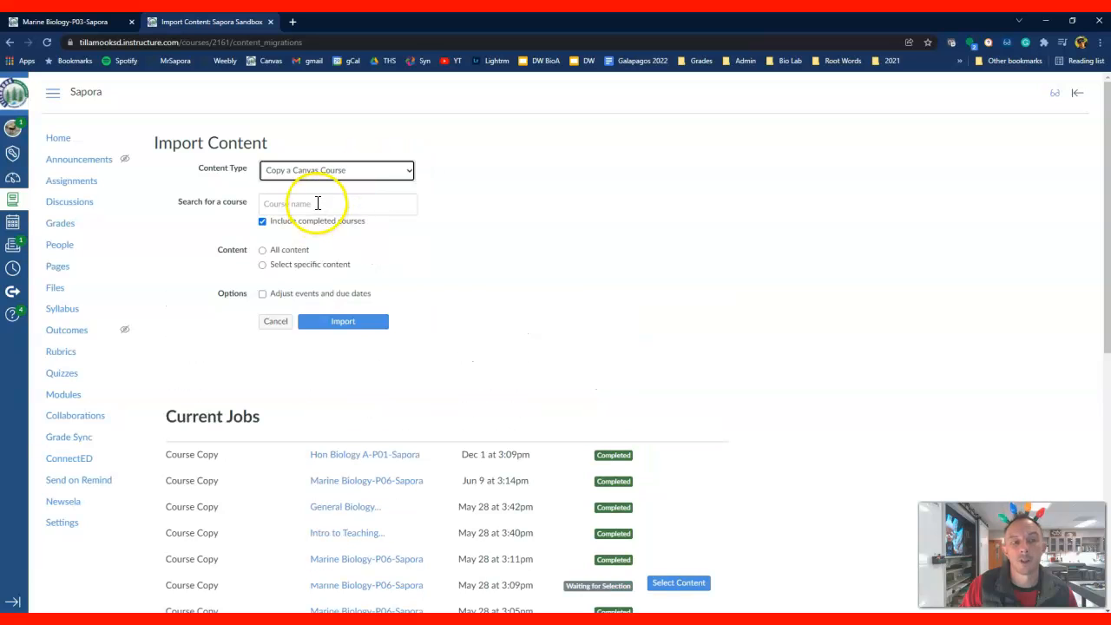
{"action": "left_click", "coordinate": [317, 202]}
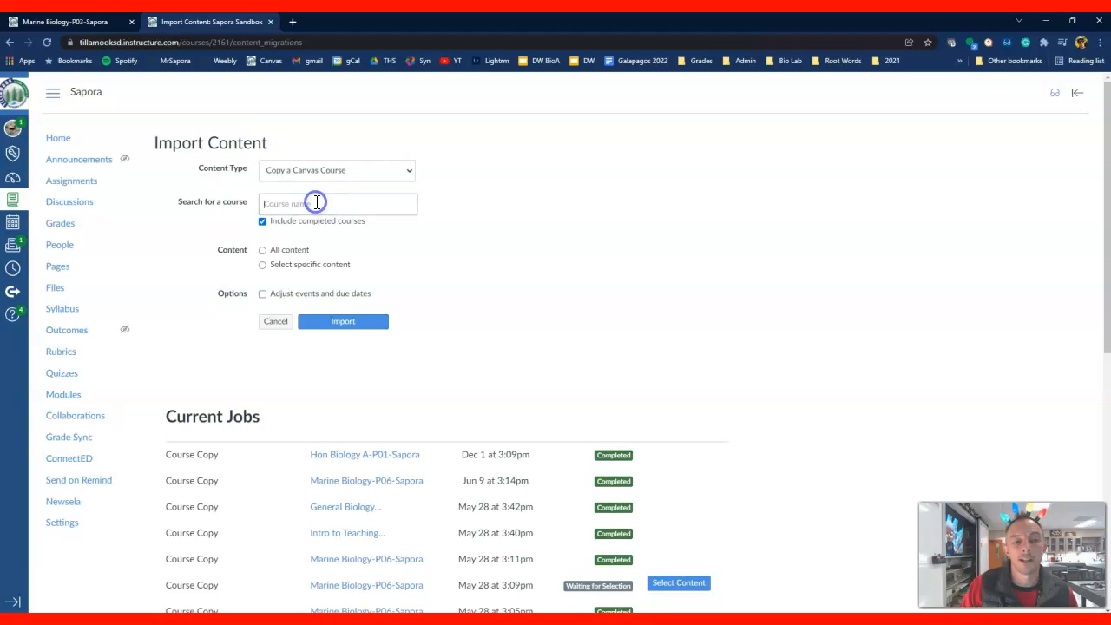
{"action": "right_click", "coordinate": [278, 205]}
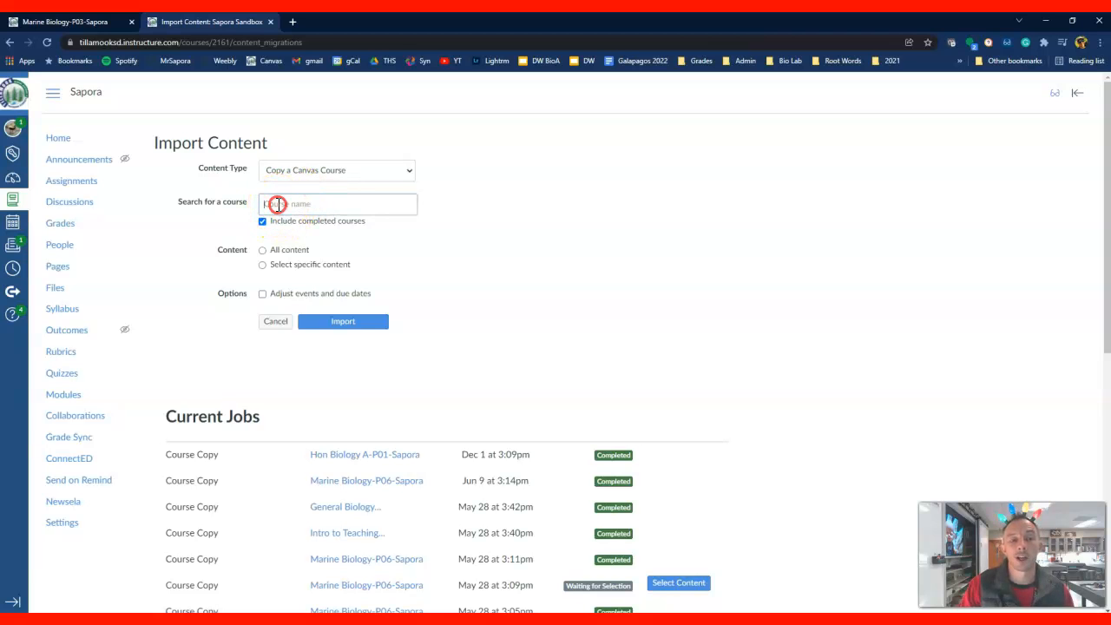
{"action": "left_click", "coordinate": [319, 296]}
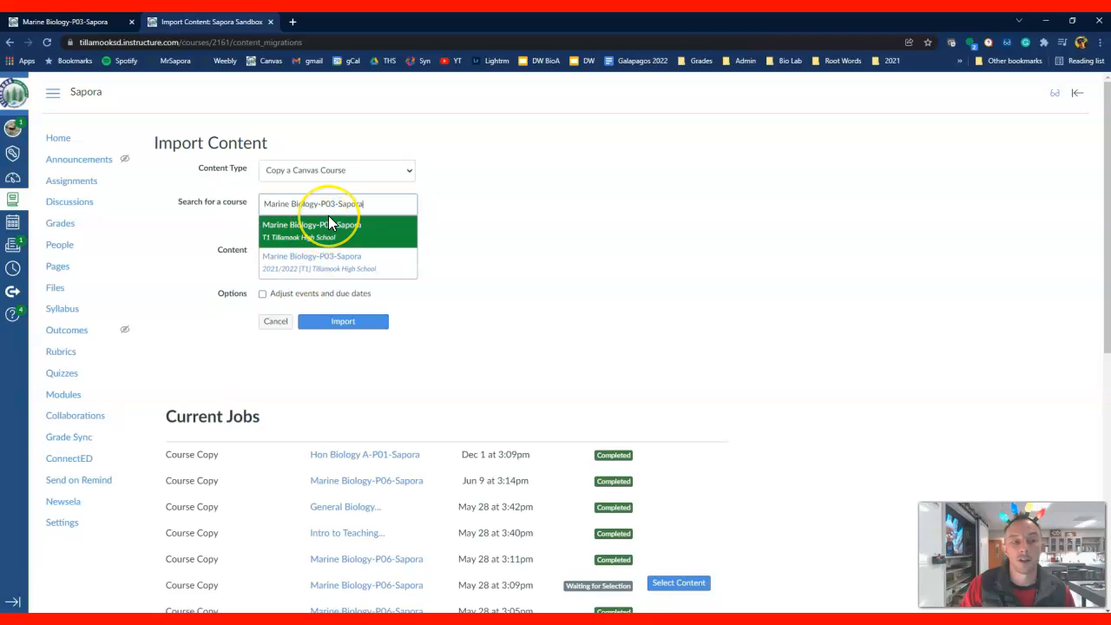
{"action": "left_click", "coordinate": [328, 258]}
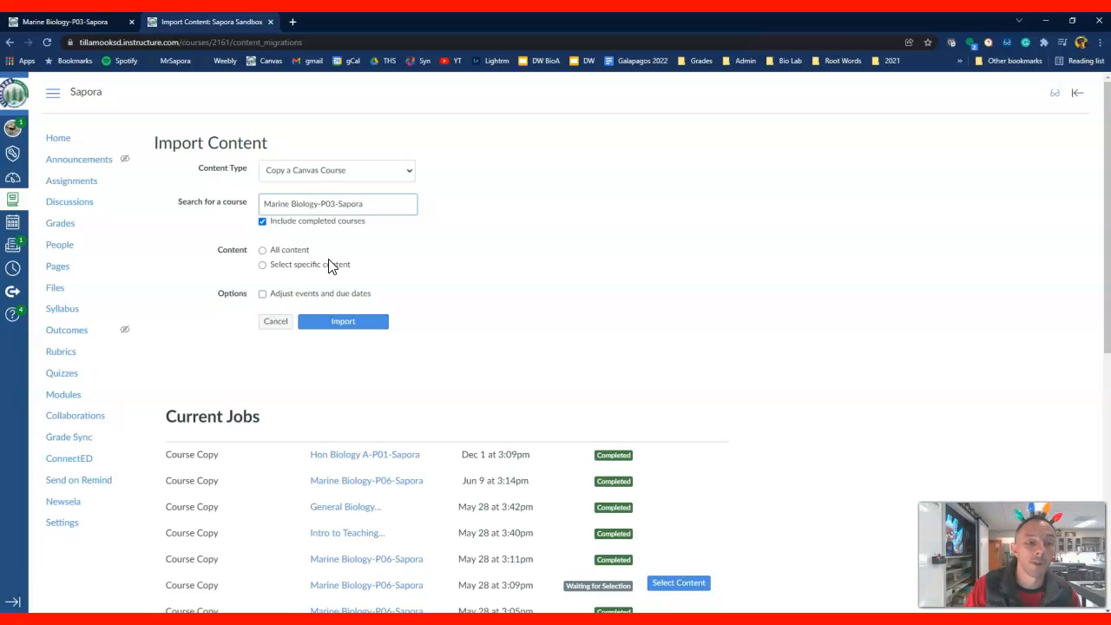
Start the import with specific content only, and open the content selection for the new Marine Biology-P03 job
{"action": "left_click", "coordinate": [263, 267]}
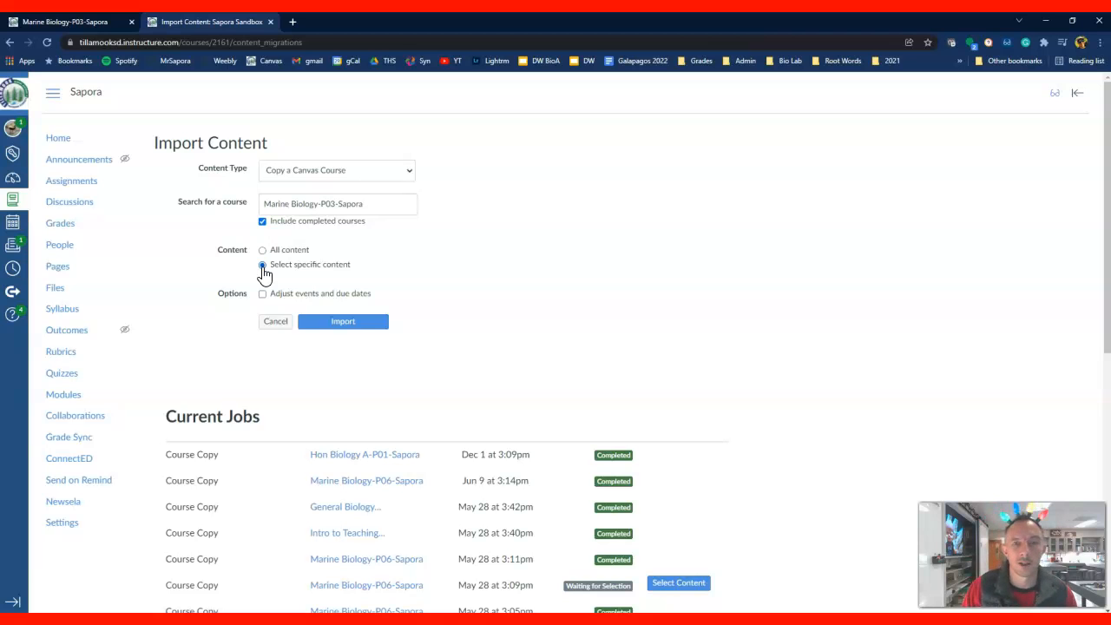
{"action": "left_click", "coordinate": [263, 269]}
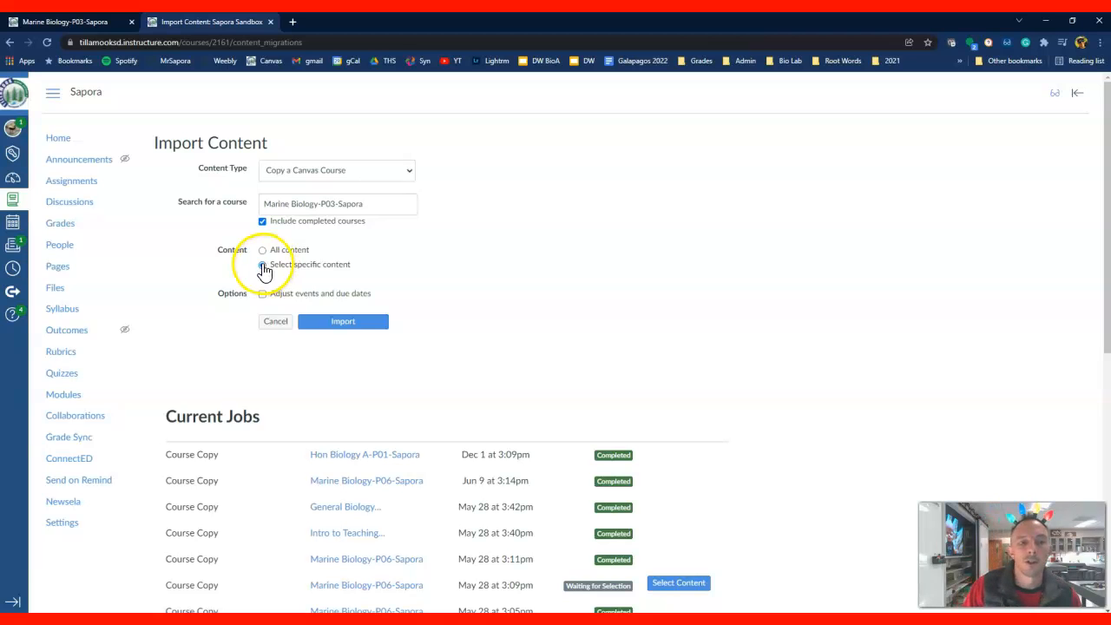
{"action": "left_click", "coordinate": [348, 326]}
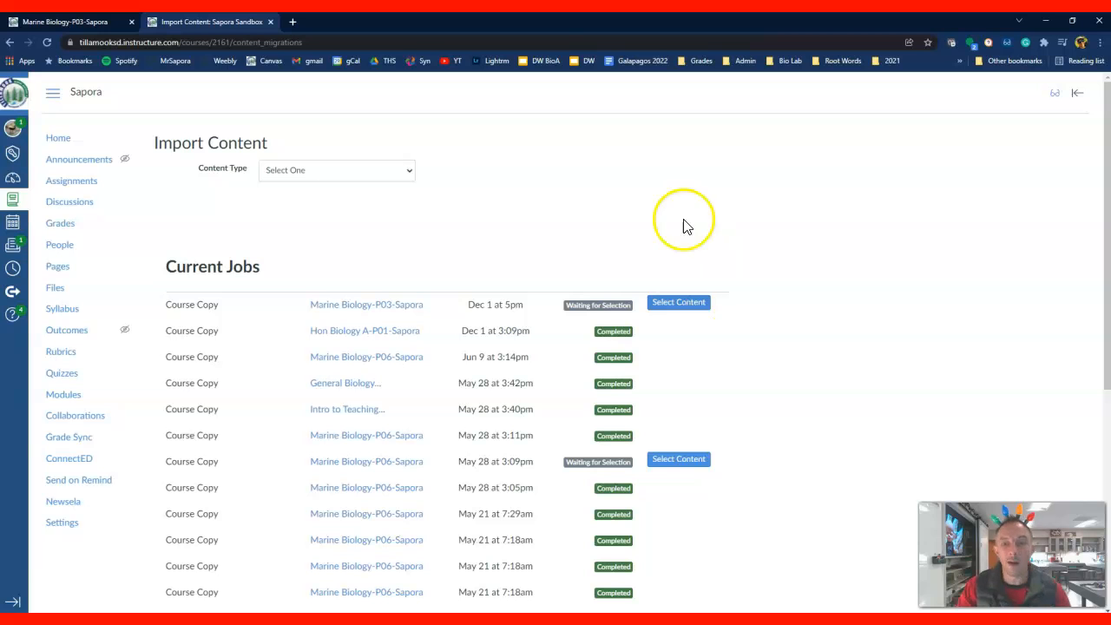
{"action": "left_click", "coordinate": [698, 306]}
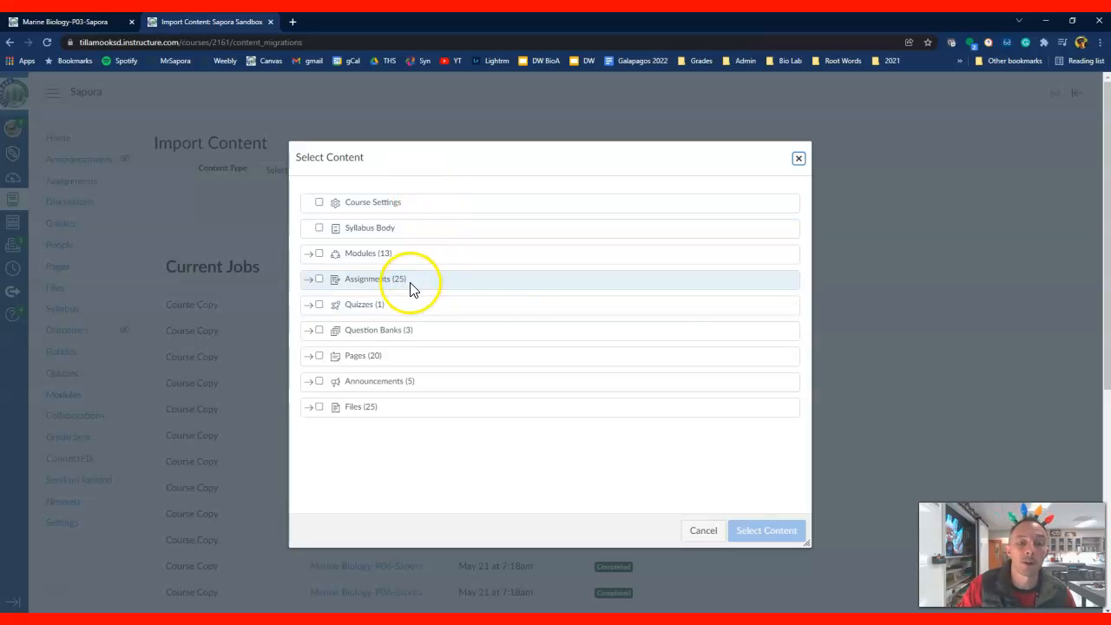
Include all assignments, with their linked quizzes, and the question banks in the content to import
{"action": "left_click", "coordinate": [309, 280]}
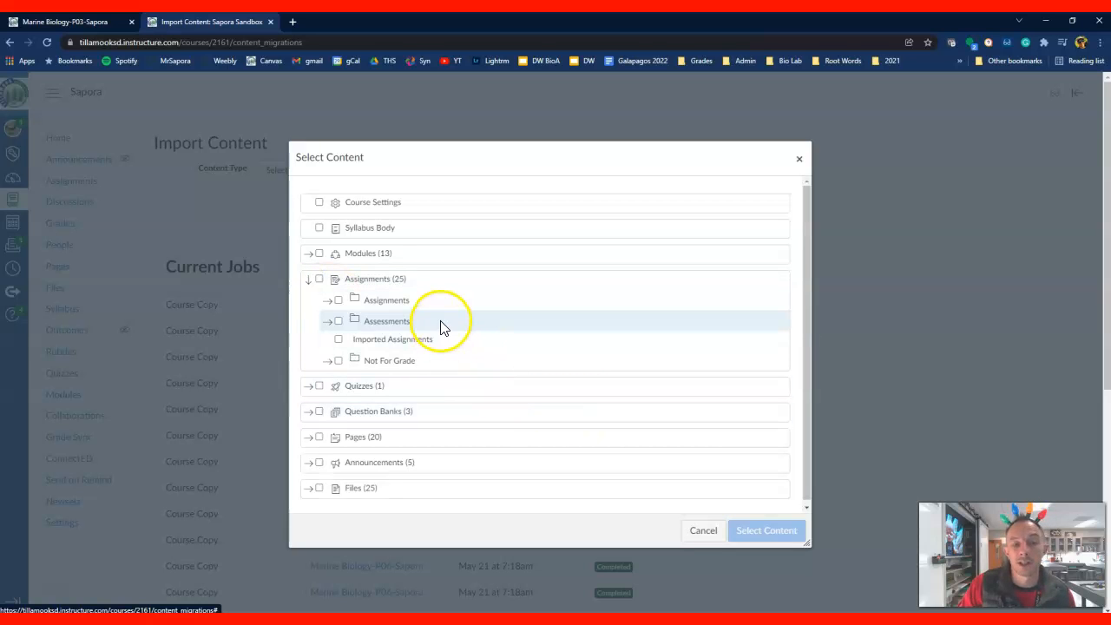
{"action": "left_click", "coordinate": [319, 279]}
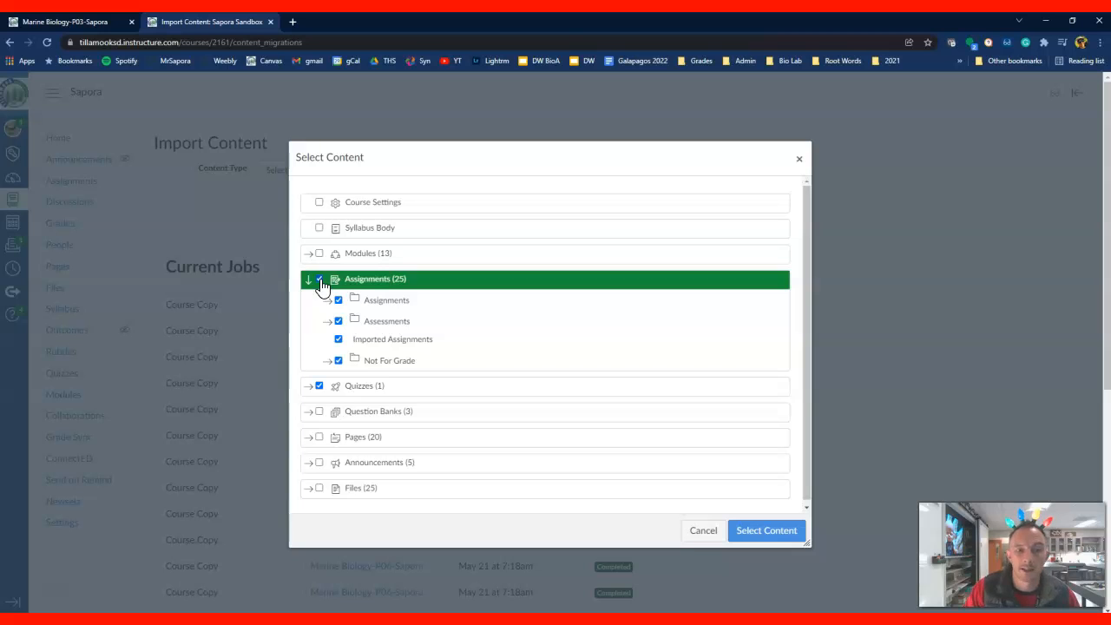
{"action": "left_click", "coordinate": [320, 413]}
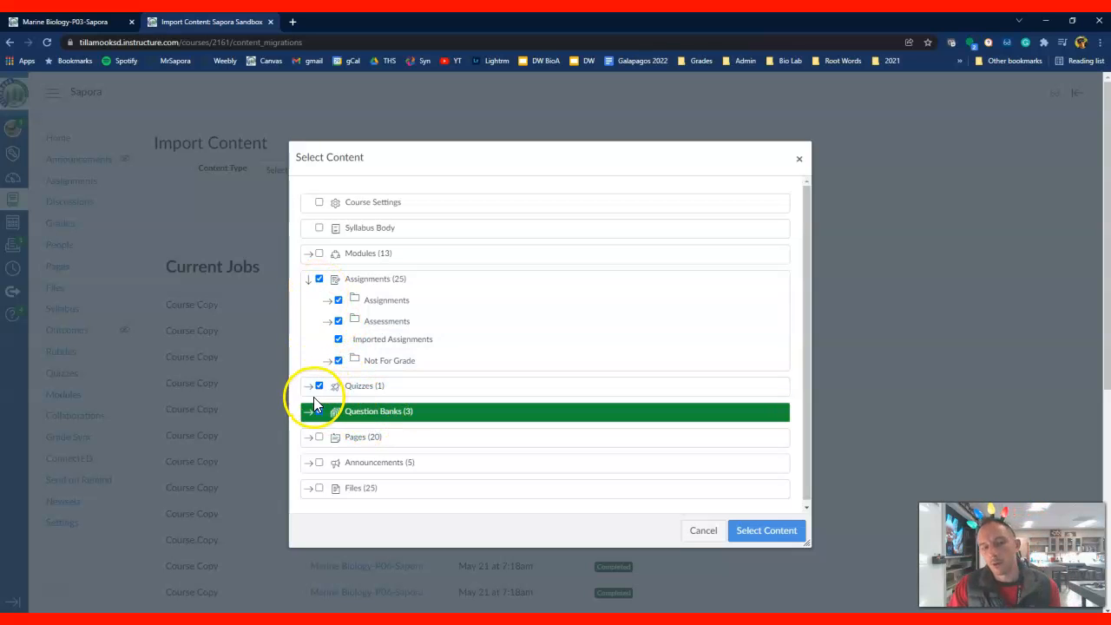
Add only the W13: FINAL Study Guide page from the course's pages and submit the content selection for import
{"action": "left_click", "coordinate": [309, 439]}
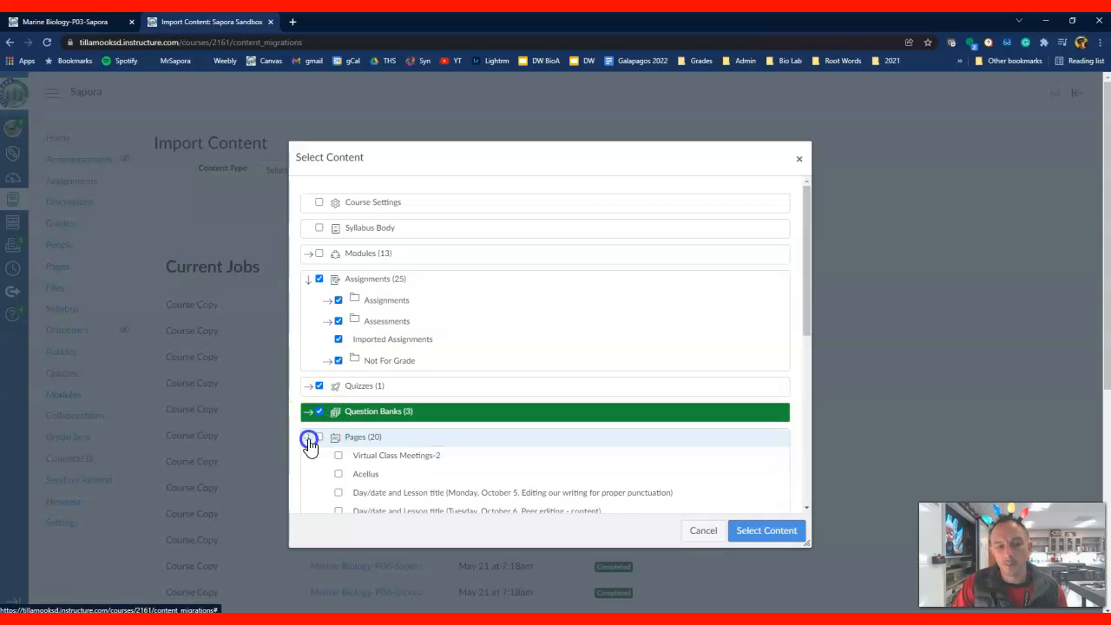
{"action": "scroll", "coordinate": [365, 442], "scroll_direction": "down", "scroll_amount": 3}
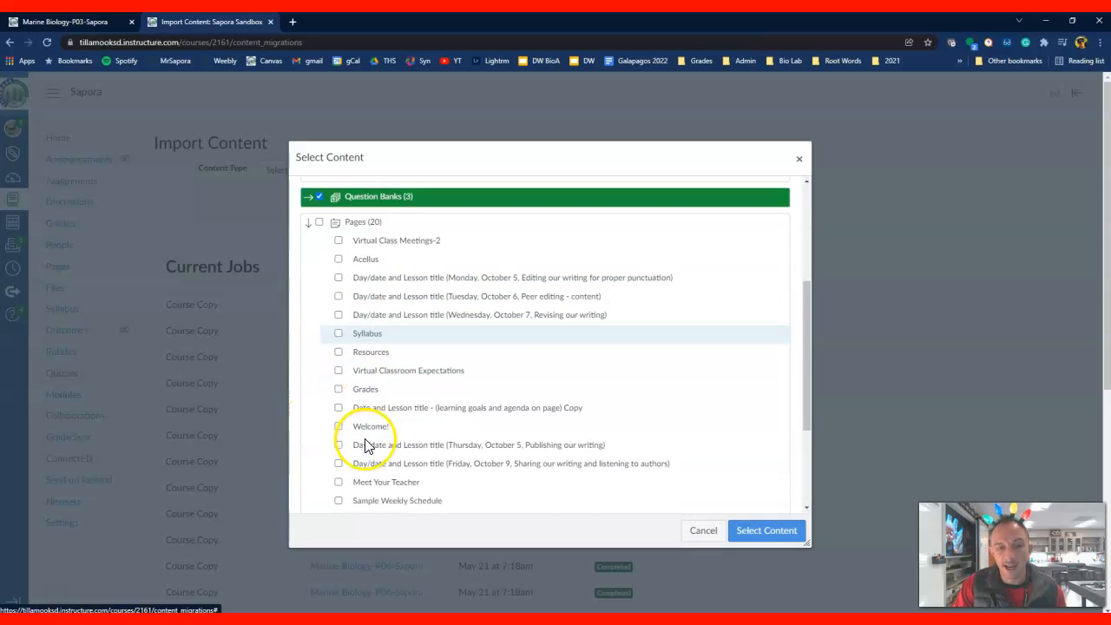
{"action": "scroll", "coordinate": [365, 444], "scroll_direction": "down", "scroll_amount": 3}
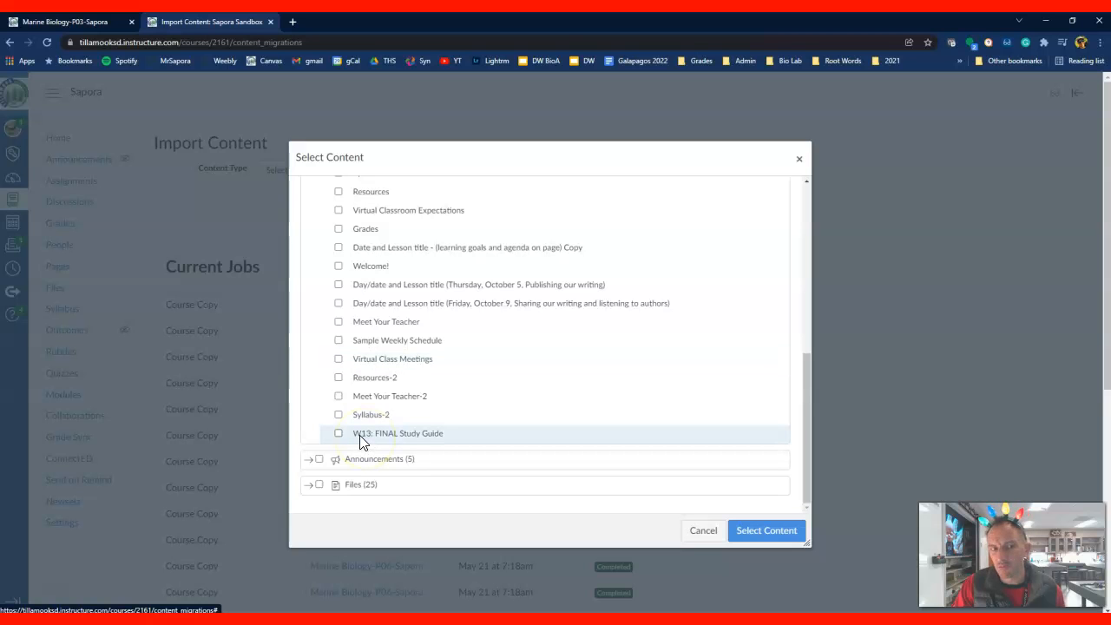
{"action": "scroll", "coordinate": [361, 438], "scroll_direction": "up", "scroll_amount": 1}
{"action": "left_click", "coordinate": [361, 472]}
{"action": "scroll", "coordinate": [348, 390], "scroll_direction": "up", "scroll_amount": 3}
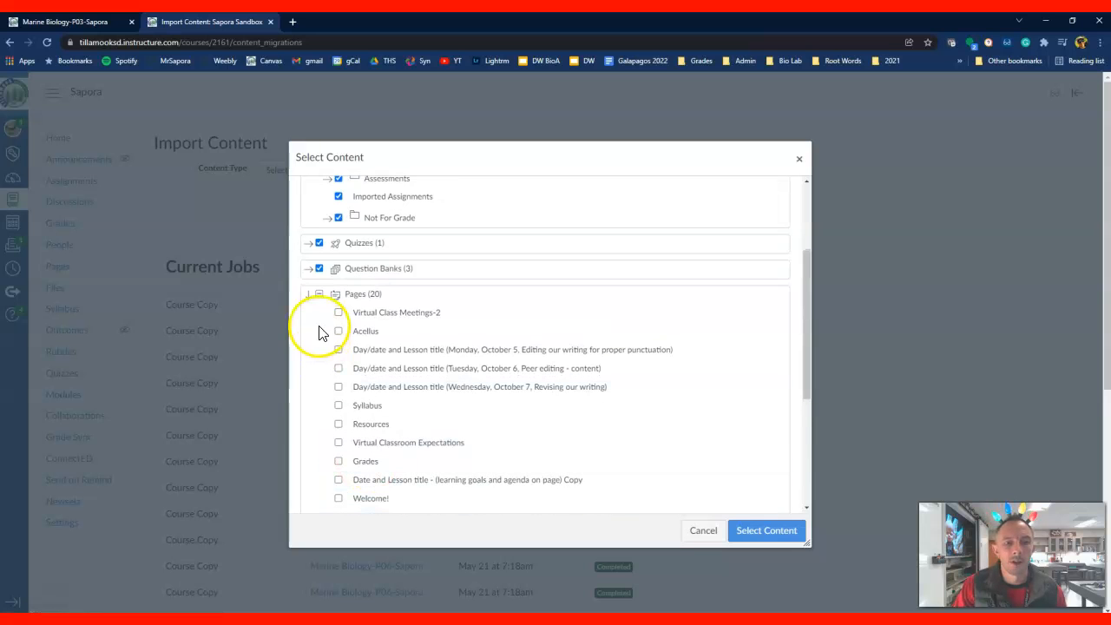
{"action": "left_click", "coordinate": [779, 535]}
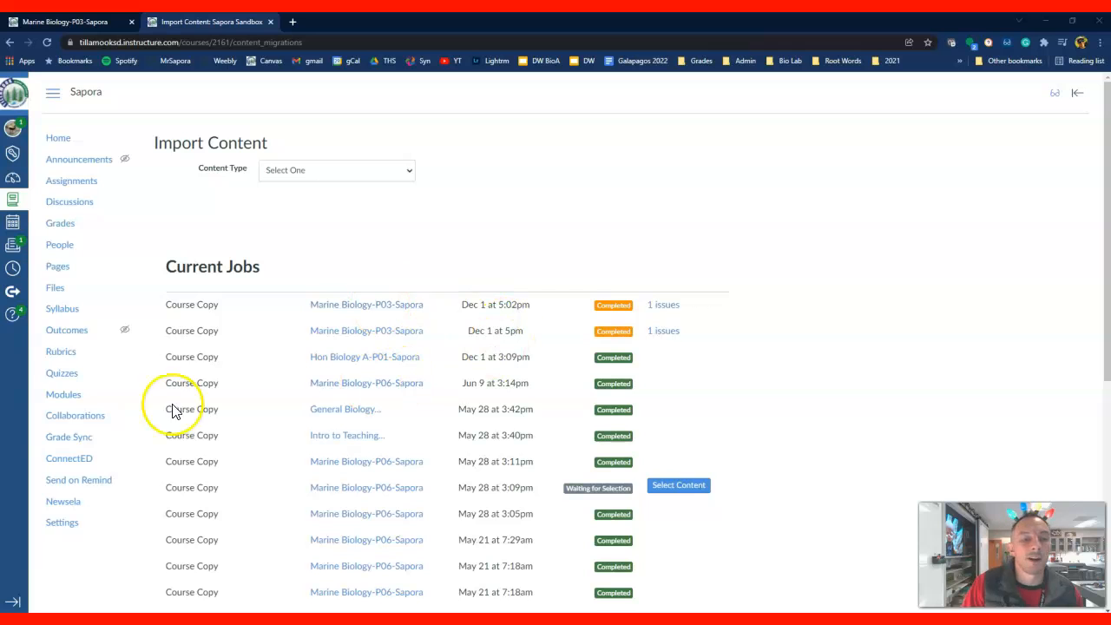
Open the sandbox course's assignments list and look through the imported items in the Assignments group
{"action": "left_click", "coordinate": [90, 185]}
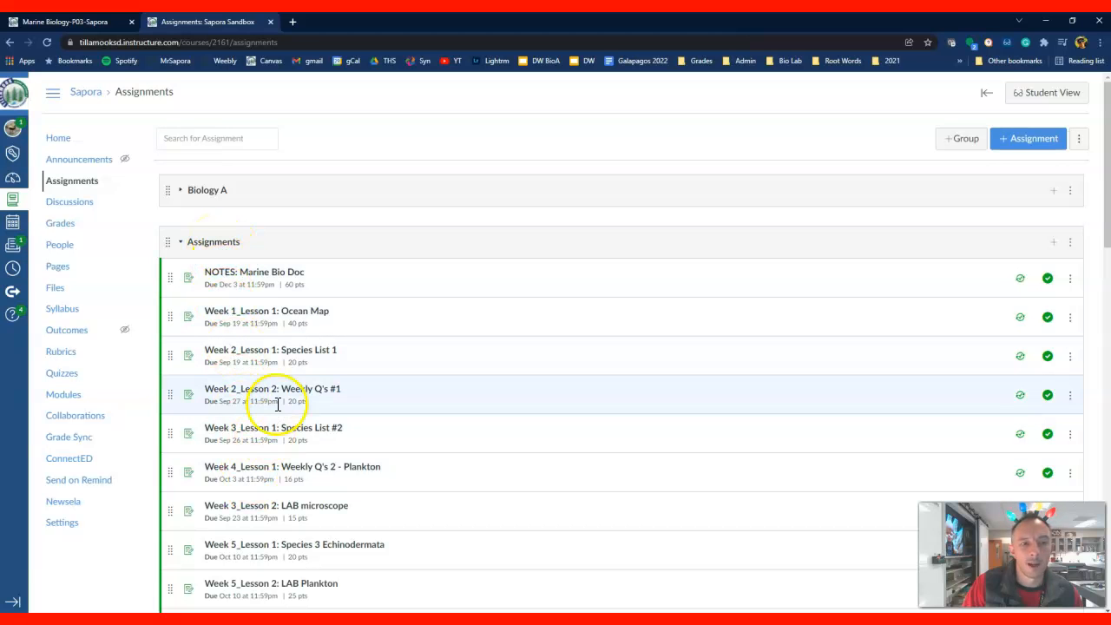
{"action": "scroll", "coordinate": [278, 404], "scroll_direction": "down", "scroll_amount": 7}
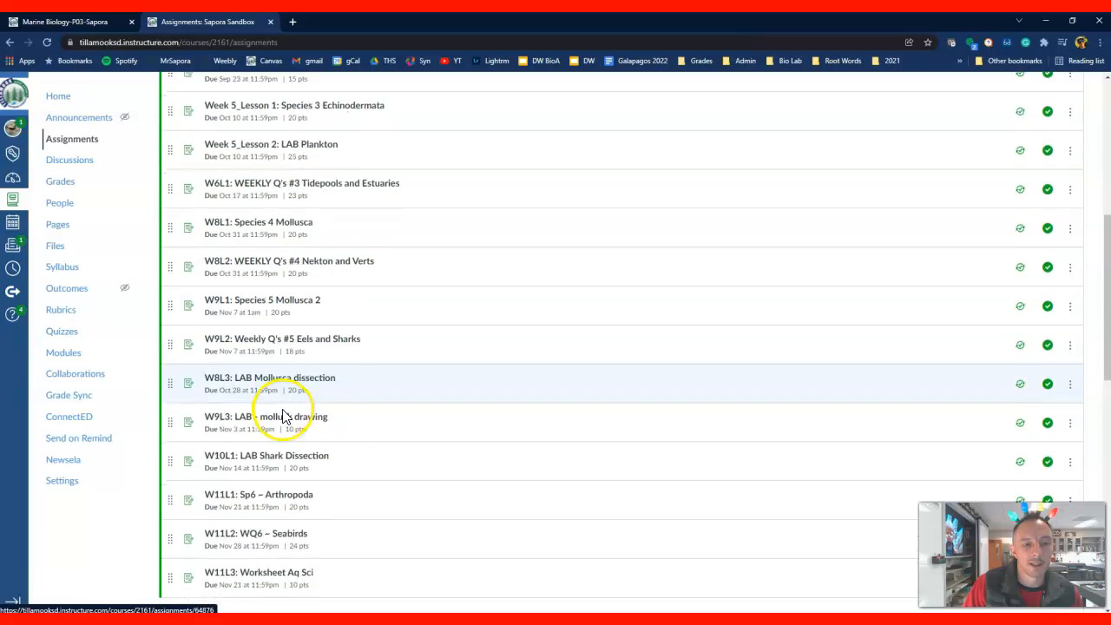
{"action": "scroll", "coordinate": [283, 416], "scroll_direction": "up", "scroll_amount": 2}
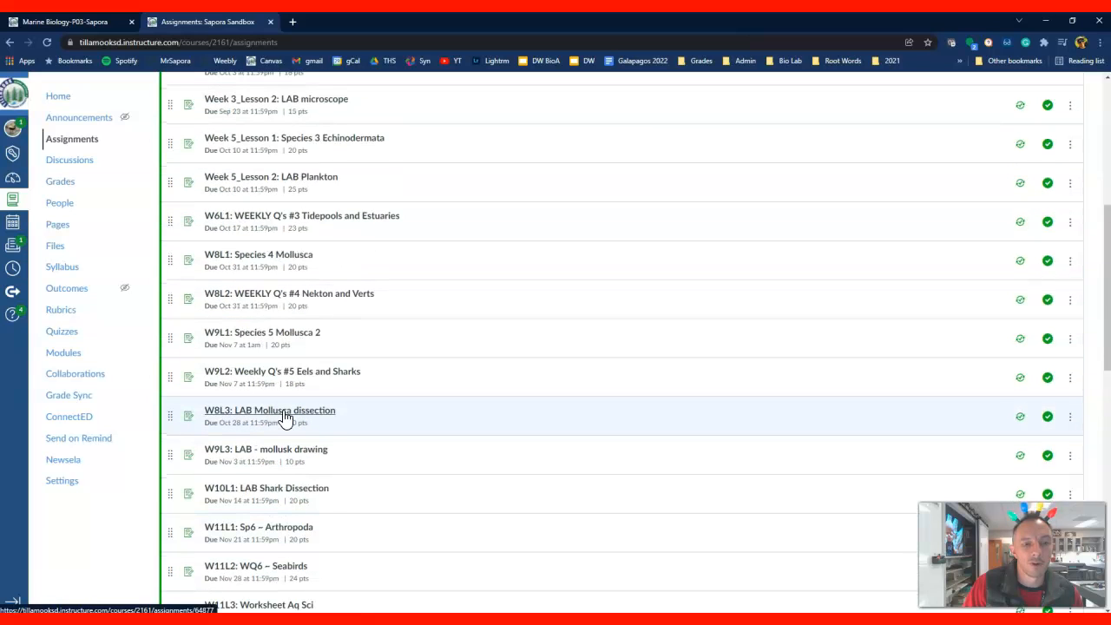
{"action": "scroll", "coordinate": [285, 416], "scroll_direction": "up", "scroll_amount": 3}
{"action": "scroll", "coordinate": [284, 417], "scroll_direction": "down", "scroll_amount": 4}
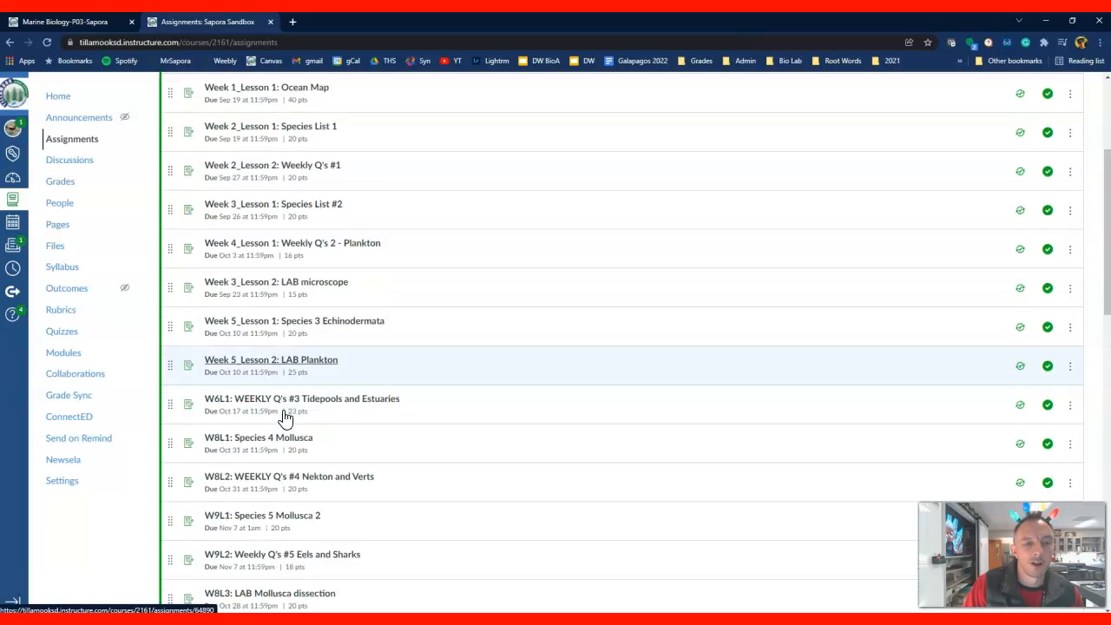
{"action": "scroll", "coordinate": [285, 416], "scroll_direction": "up", "scroll_amount": 7}
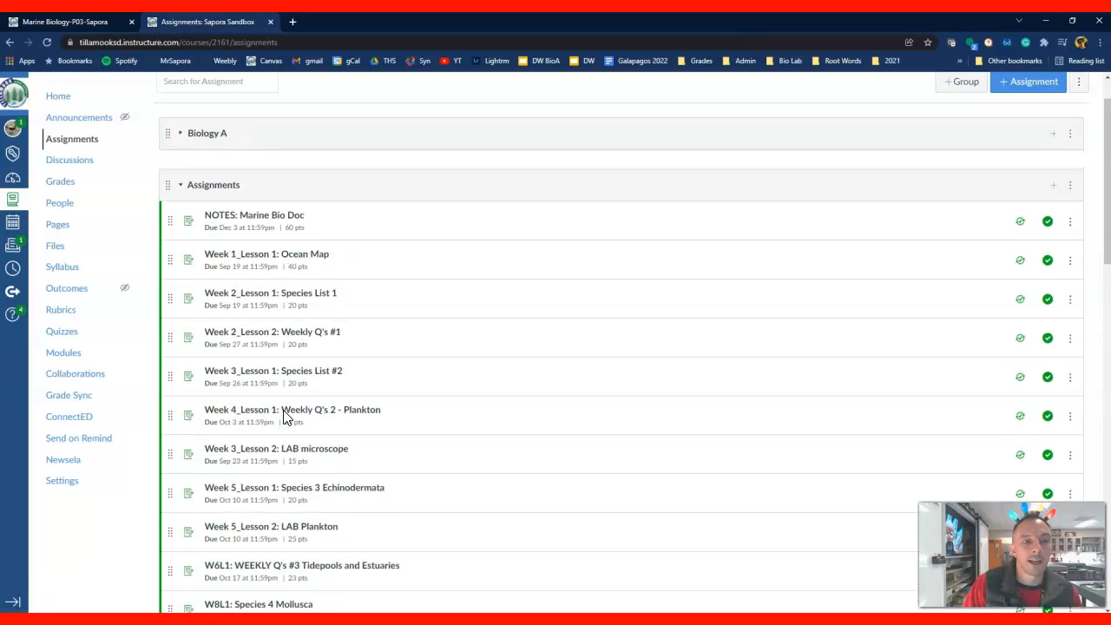
{"action": "left_click", "coordinate": [280, 286]}
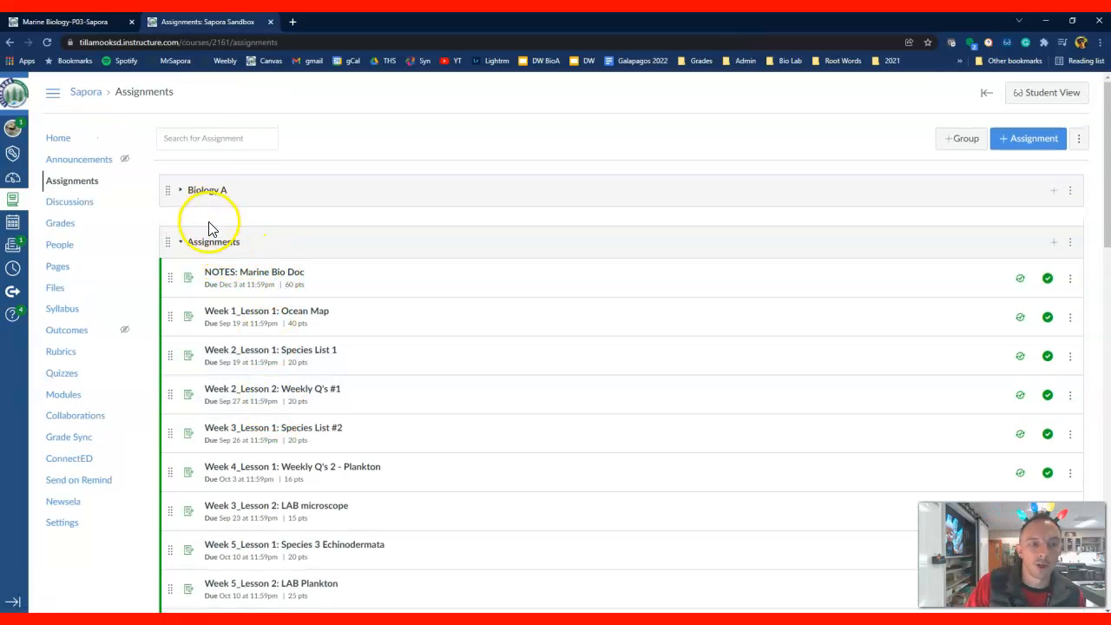
Rename the imported Assignments group as Marine Biology and save it
{"action": "left_click", "coordinate": [1072, 245]}
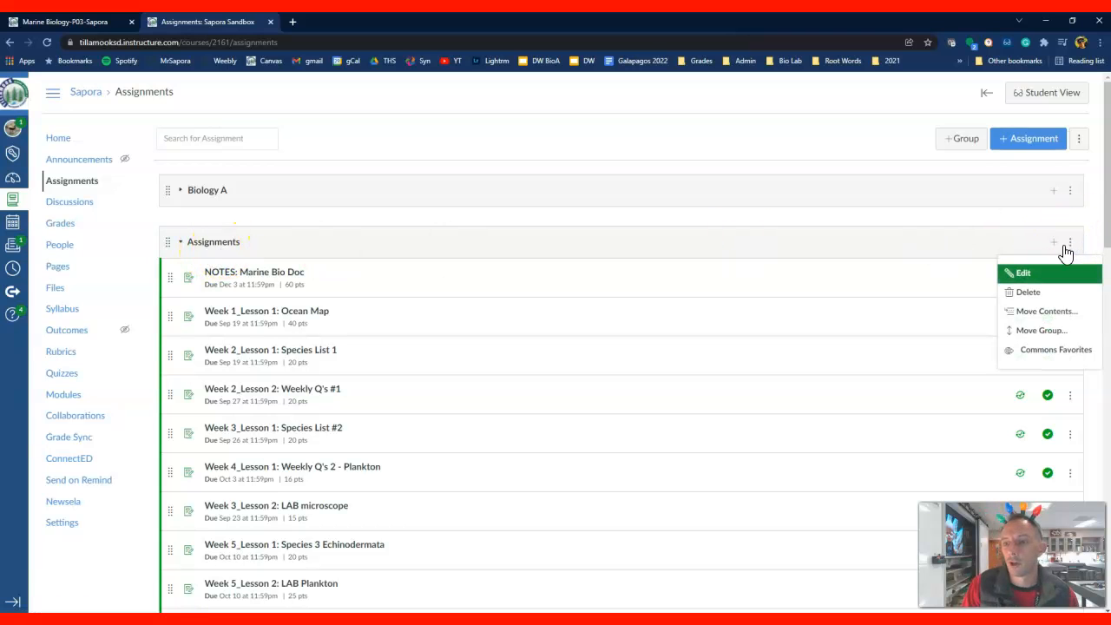
{"action": "left_click", "coordinate": [1024, 274]}
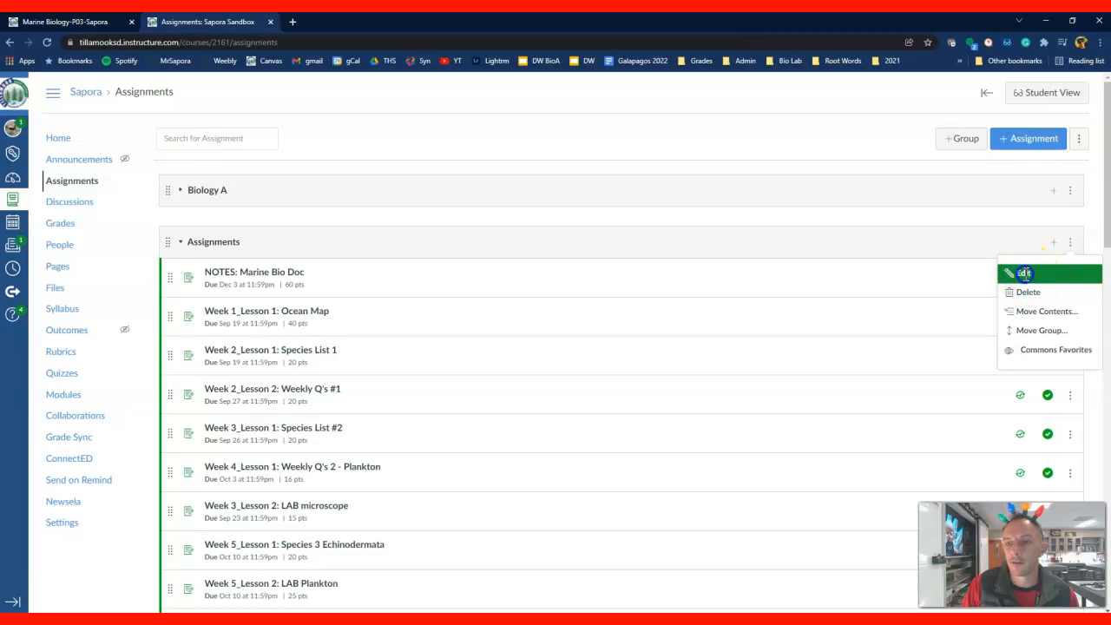
{"action": "left_click_drag", "start_coordinate": [566, 260], "coordinate": [509, 255]}
{"action": "type", "text": "Marine B"}
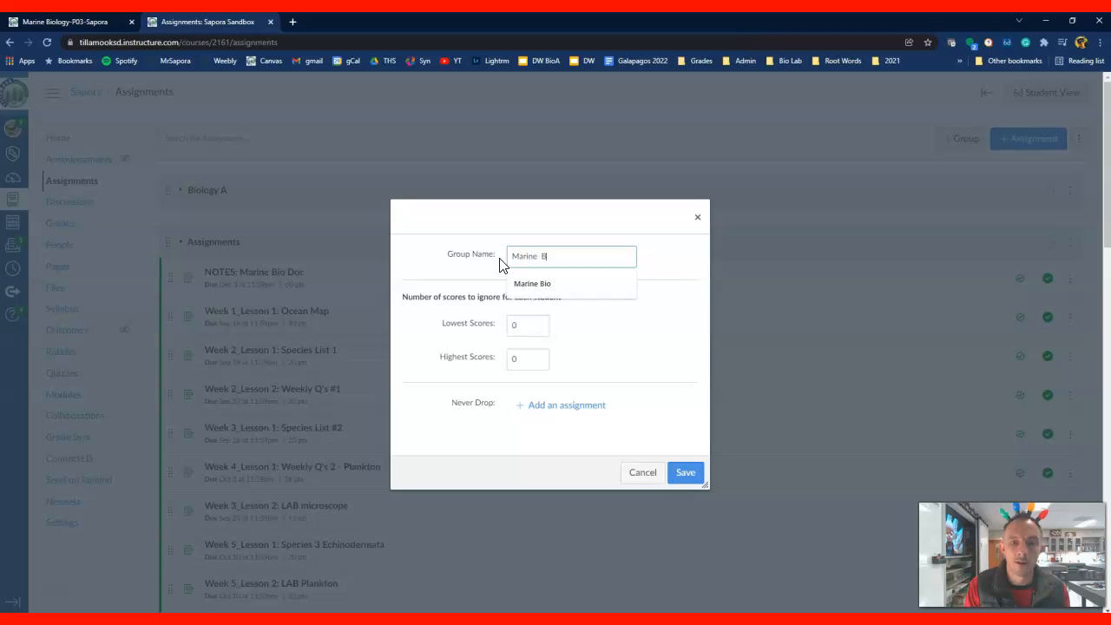
{"action": "type", "text": "iology"}
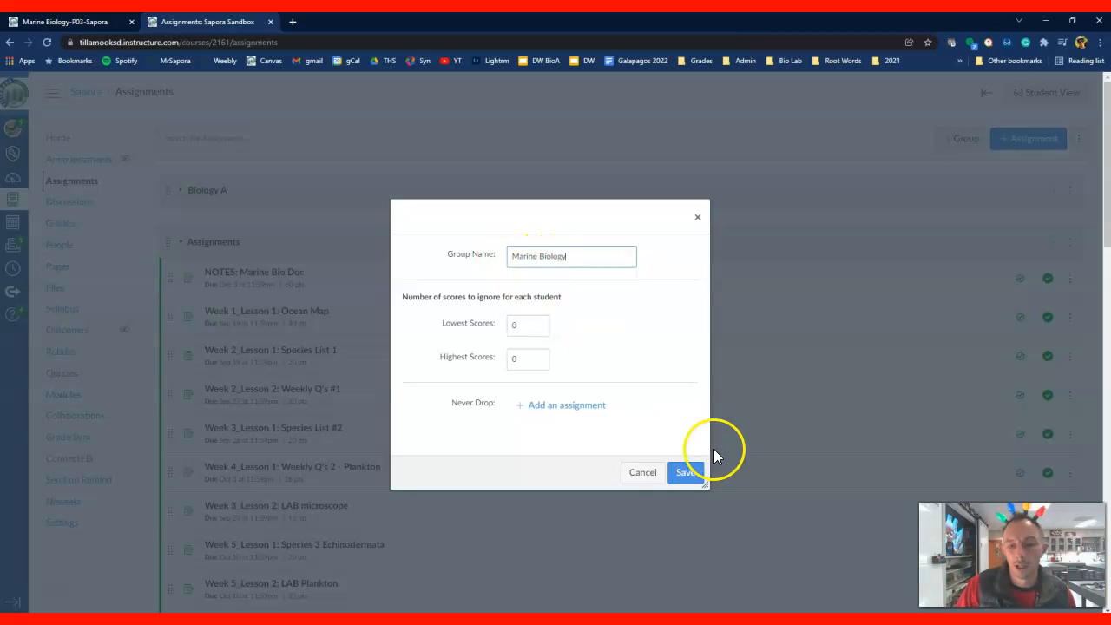
{"action": "left_click", "coordinate": [690, 471]}
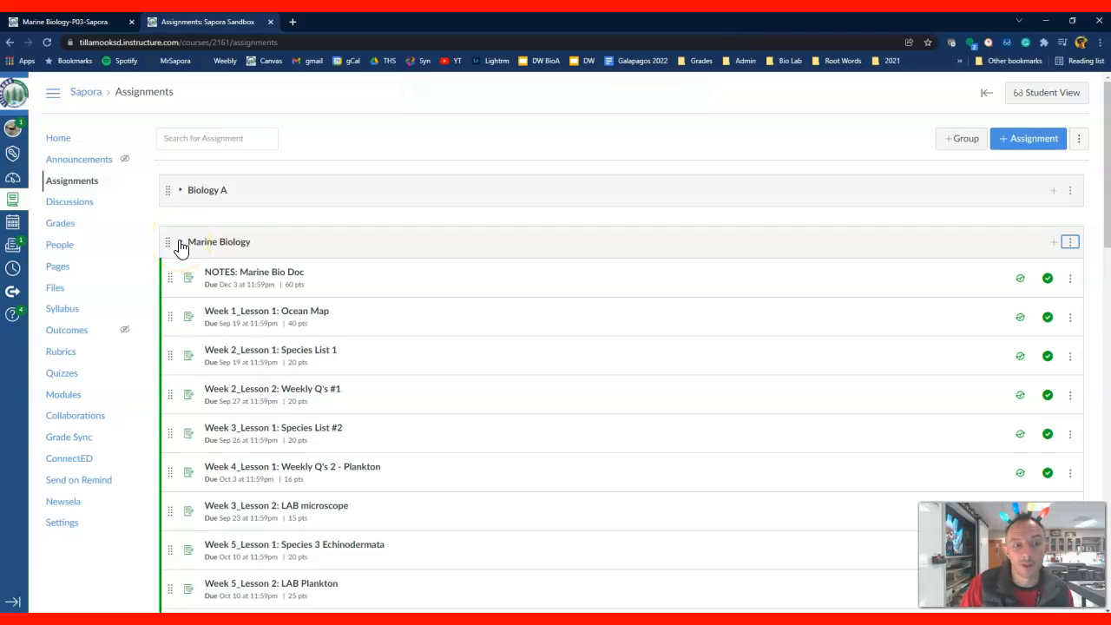
{"action": "left_click", "coordinate": [179, 244]}
{"action": "left_click", "coordinate": [180, 244]}
{"action": "left_click", "coordinate": [180, 244]}
{"action": "left_click", "coordinate": [180, 244]}
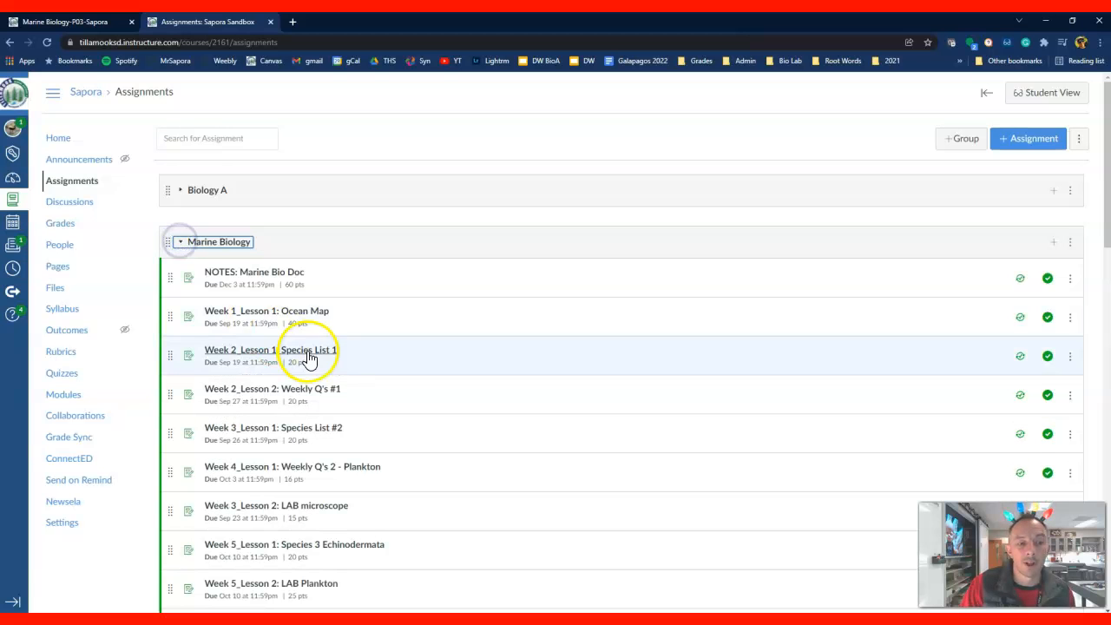
Move the Week 3, Week 4, MIDTERM and W10L2 tests from the Assessments group into the Marine Biology group
{"action": "scroll", "coordinate": [309, 358], "scroll_direction": "down", "scroll_amount": 9}
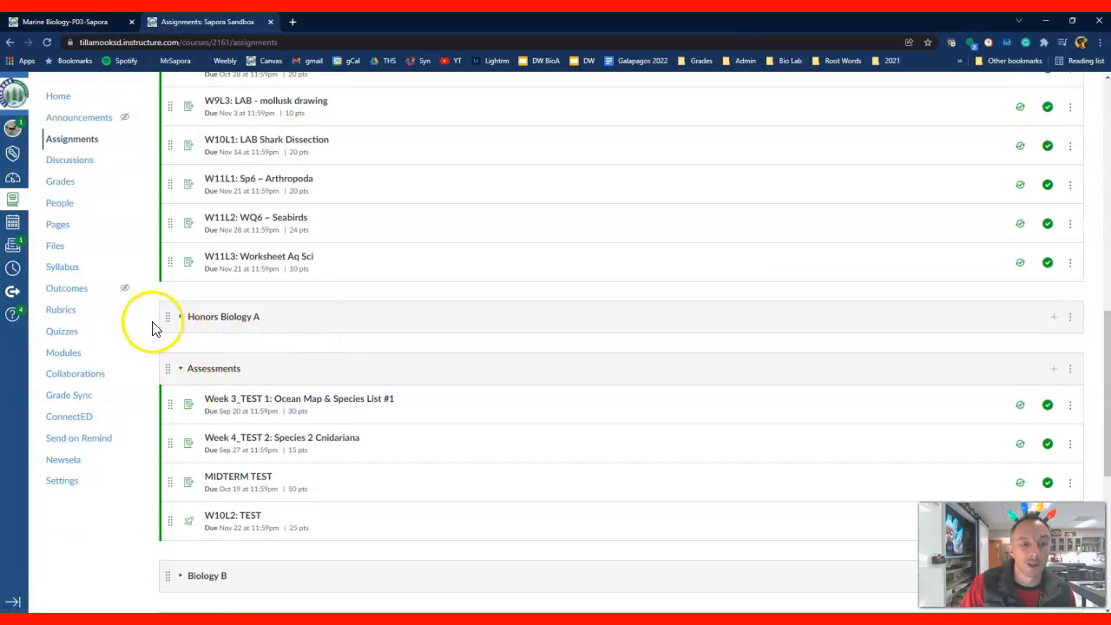
{"action": "left_click_drag", "start_coordinate": [169, 406], "coordinate": [165, 291]}
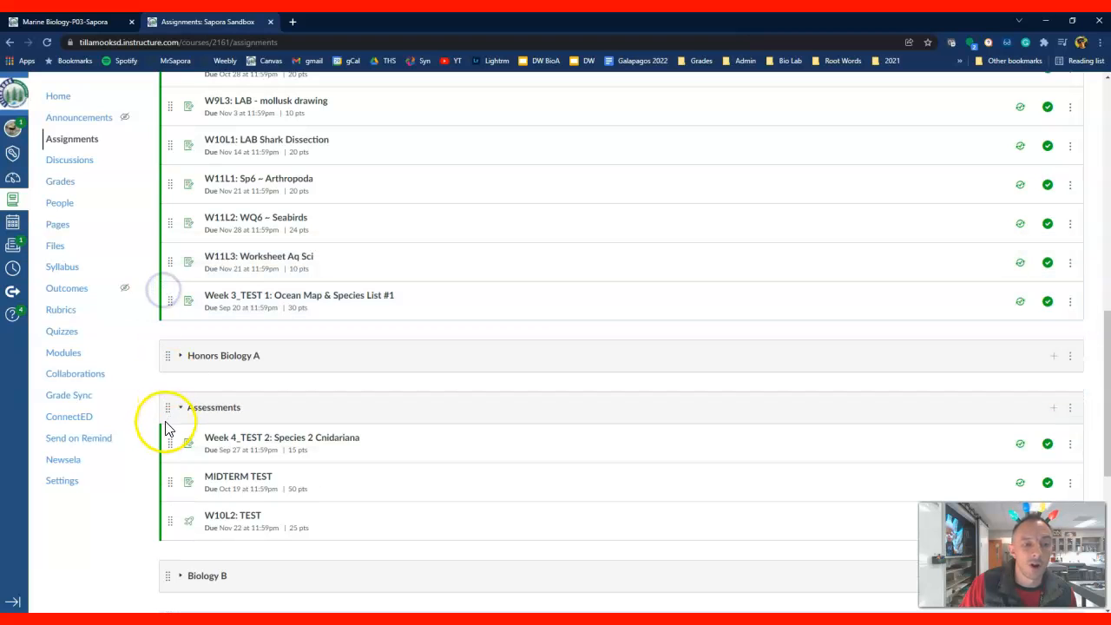
{"action": "left_click_drag", "start_coordinate": [168, 447], "coordinate": [158, 300]}
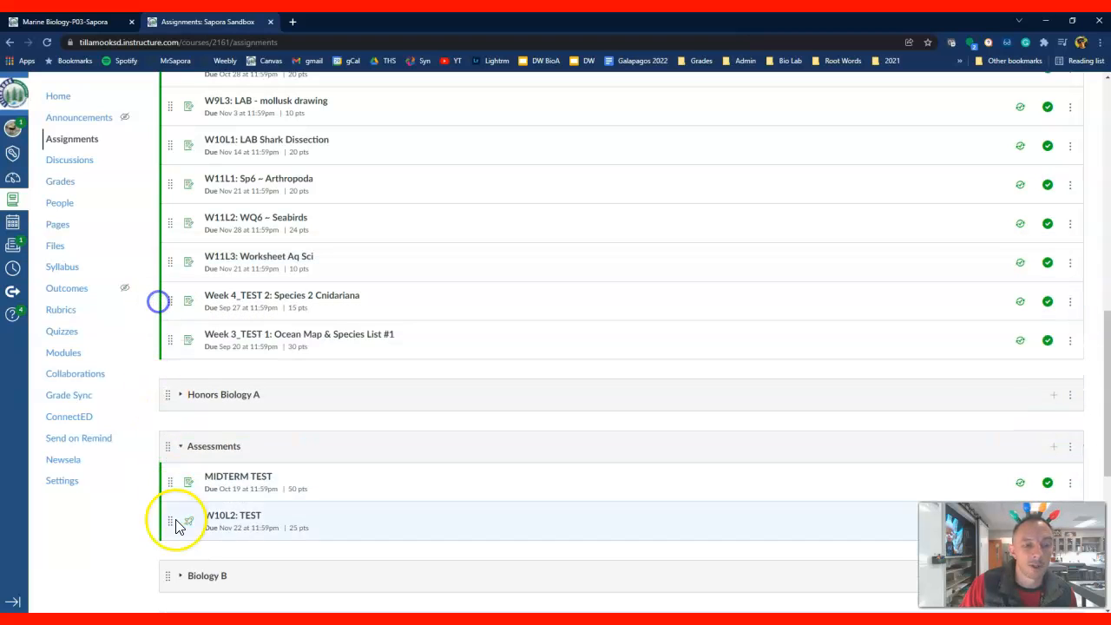
{"action": "left_click_drag", "start_coordinate": [168, 486], "coordinate": [167, 328]}
{"action": "left_click_drag", "start_coordinate": [168, 521], "coordinate": [168, 390]}
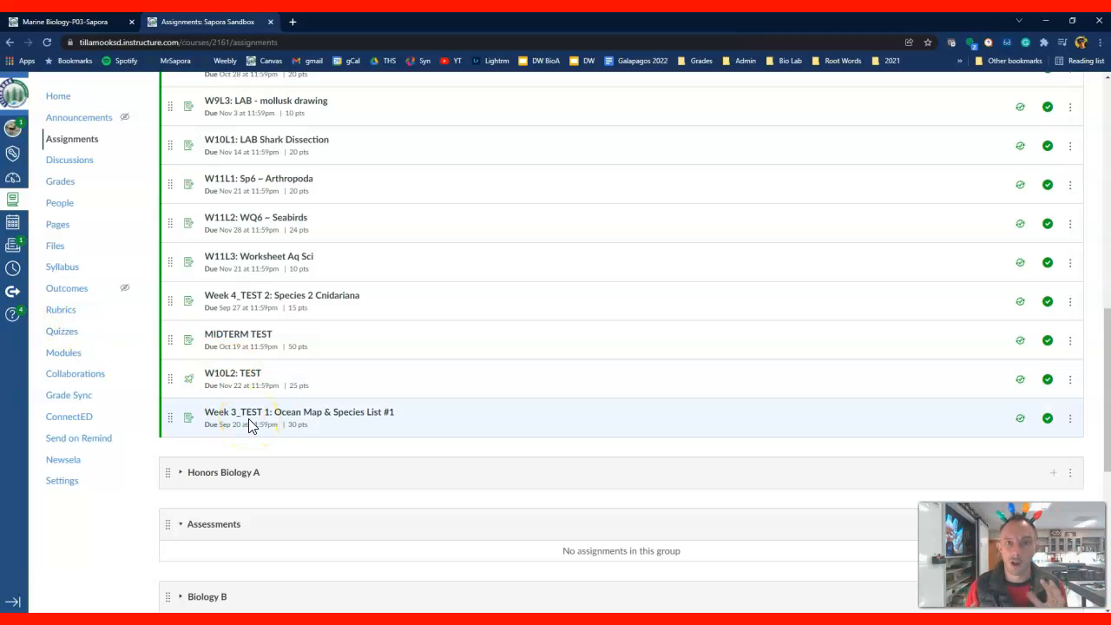
Delete the empty Assessments group and confirm the deletion
{"action": "scroll", "coordinate": [278, 452], "scroll_direction": "down", "scroll_amount": 1}
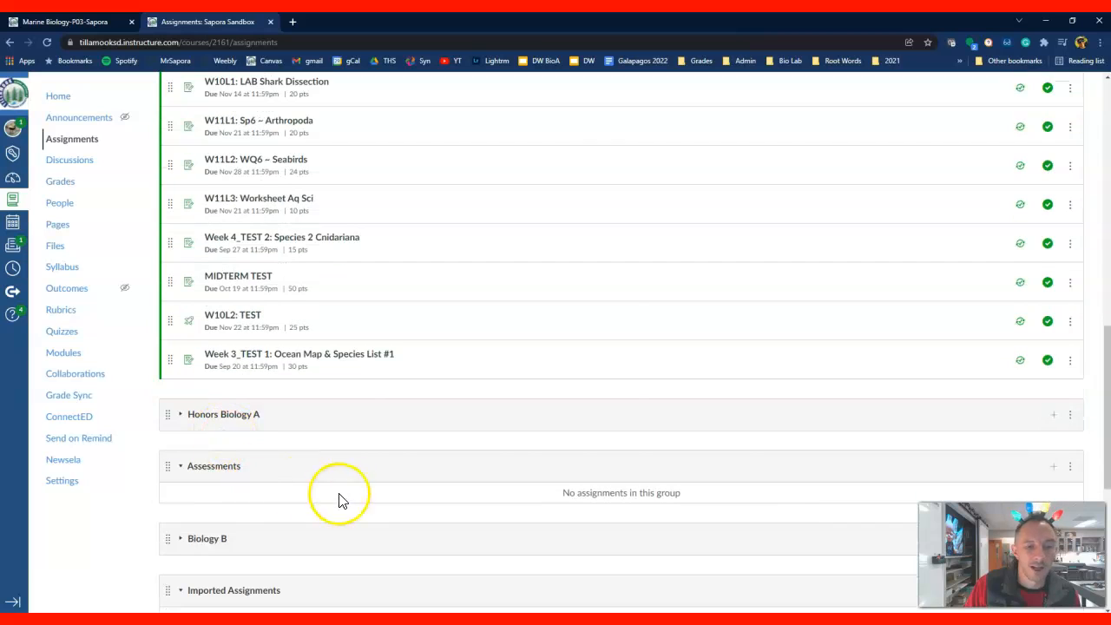
{"action": "scroll", "coordinate": [955, 464], "scroll_direction": "down", "scroll_amount": 1}
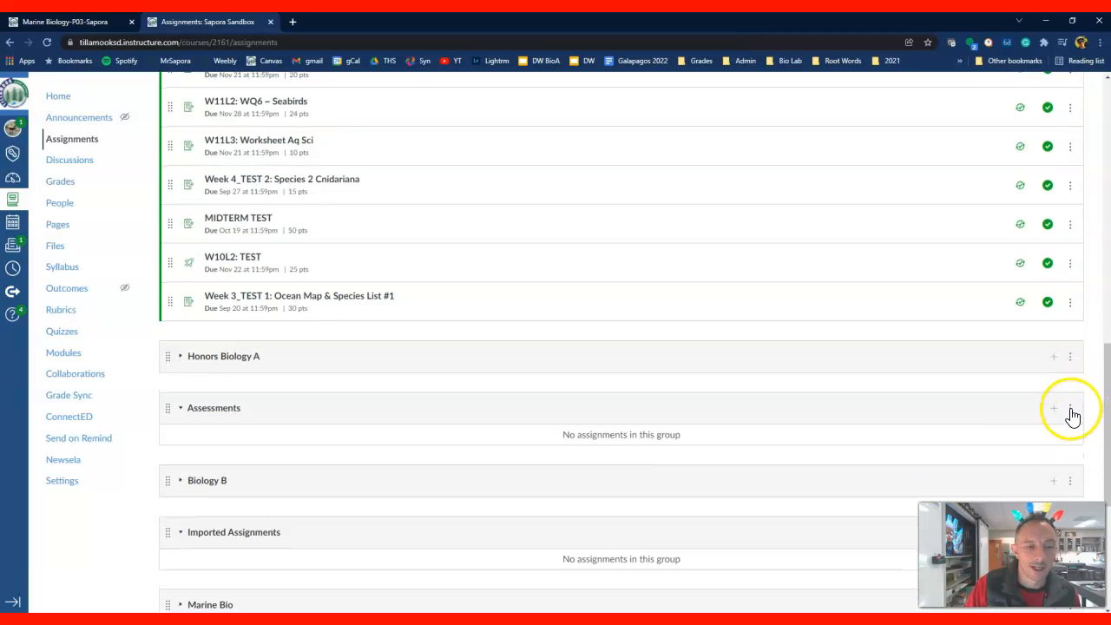
{"action": "left_click", "coordinate": [1070, 408]}
{"action": "left_click", "coordinate": [1034, 459]}
{"action": "left_click", "coordinate": [610, 106]}
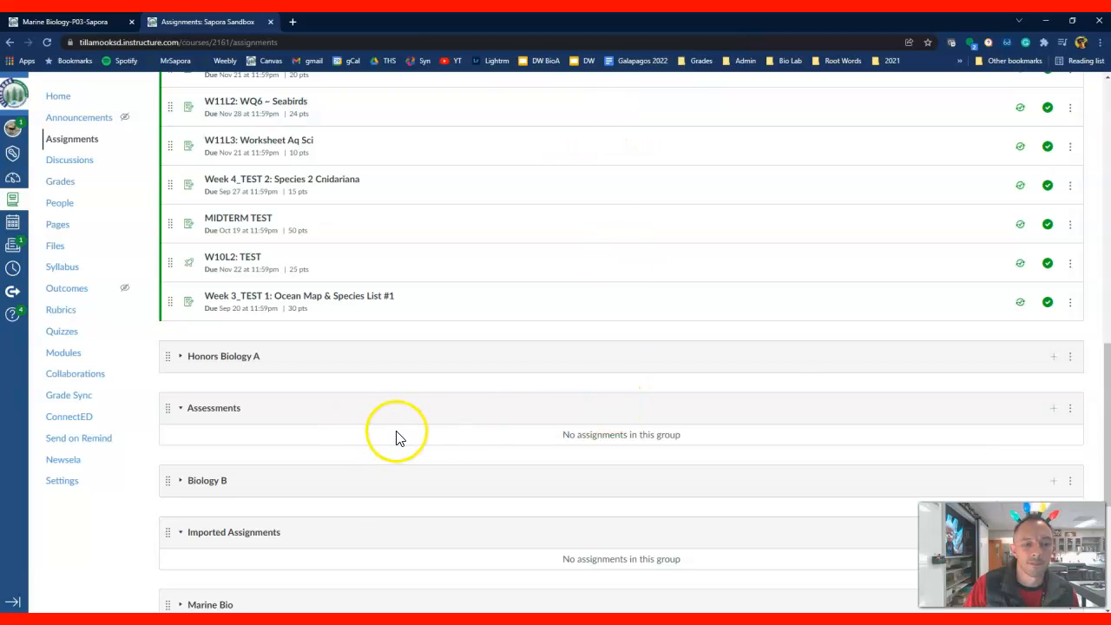
Examine the remaining assignment groups, including Imported Assignments, Marine Bio and Not For Grade, for leftovers
{"action": "scroll", "coordinate": [395, 447], "scroll_direction": "down", "scroll_amount": 3}
{"action": "scroll", "coordinate": [395, 447], "scroll_direction": "up", "scroll_amount": 2}
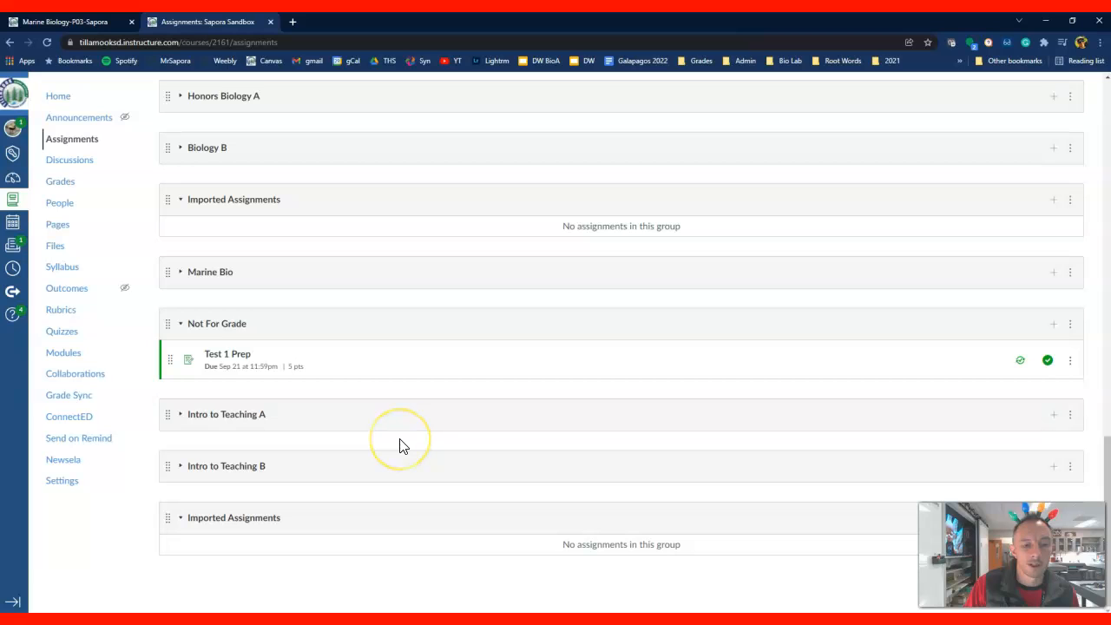
{"action": "left_click", "coordinate": [396, 441]}
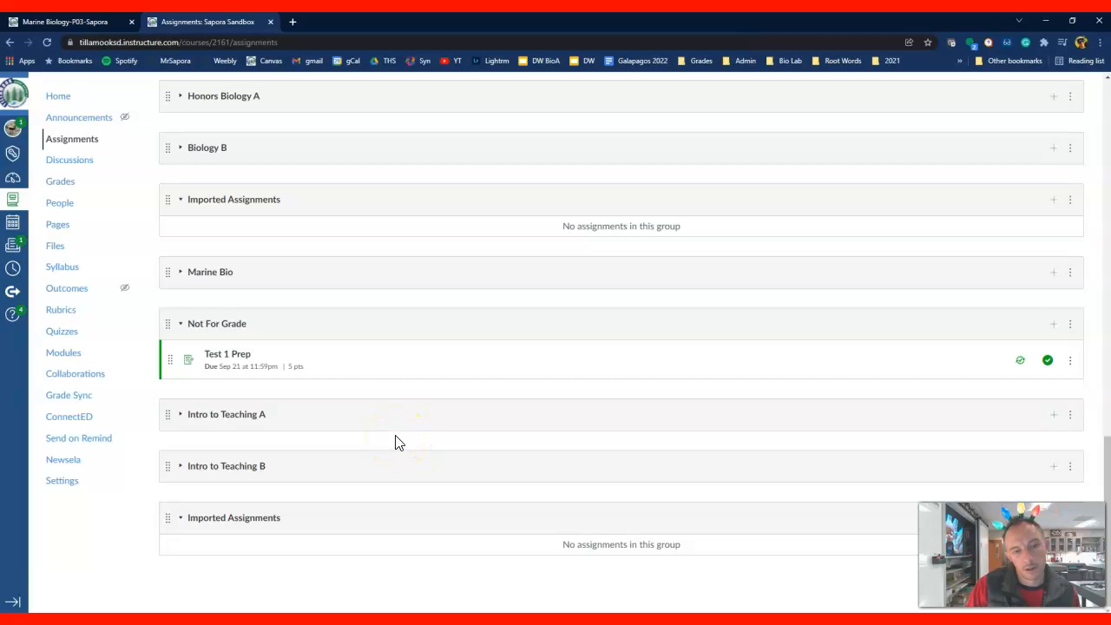
{"action": "scroll", "coordinate": [396, 441], "scroll_direction": "up", "scroll_amount": 2}
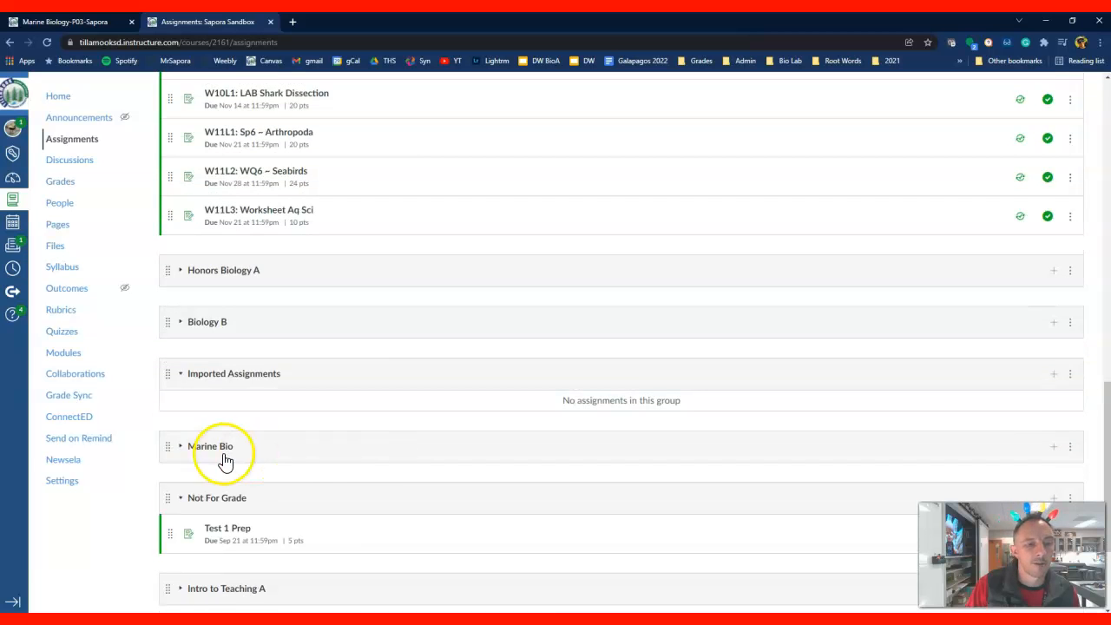
{"action": "scroll", "coordinate": [192, 417], "scroll_direction": "up", "scroll_amount": 5}
{"action": "scroll", "coordinate": [192, 417], "scroll_direction": "down", "scroll_amount": 5}
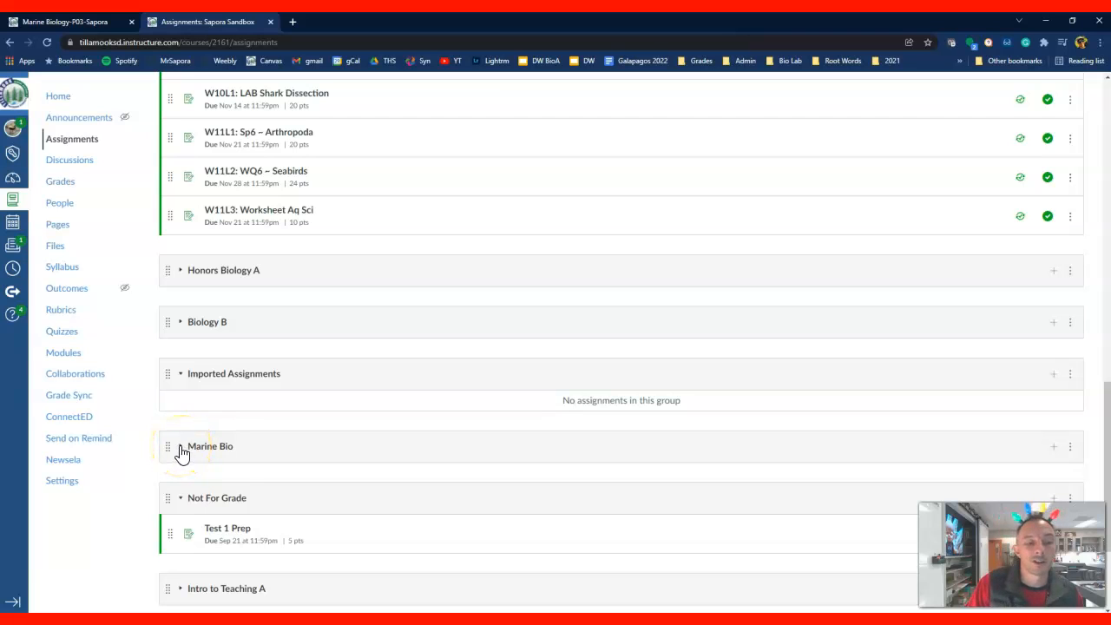
{"action": "left_click", "coordinate": [186, 463]}
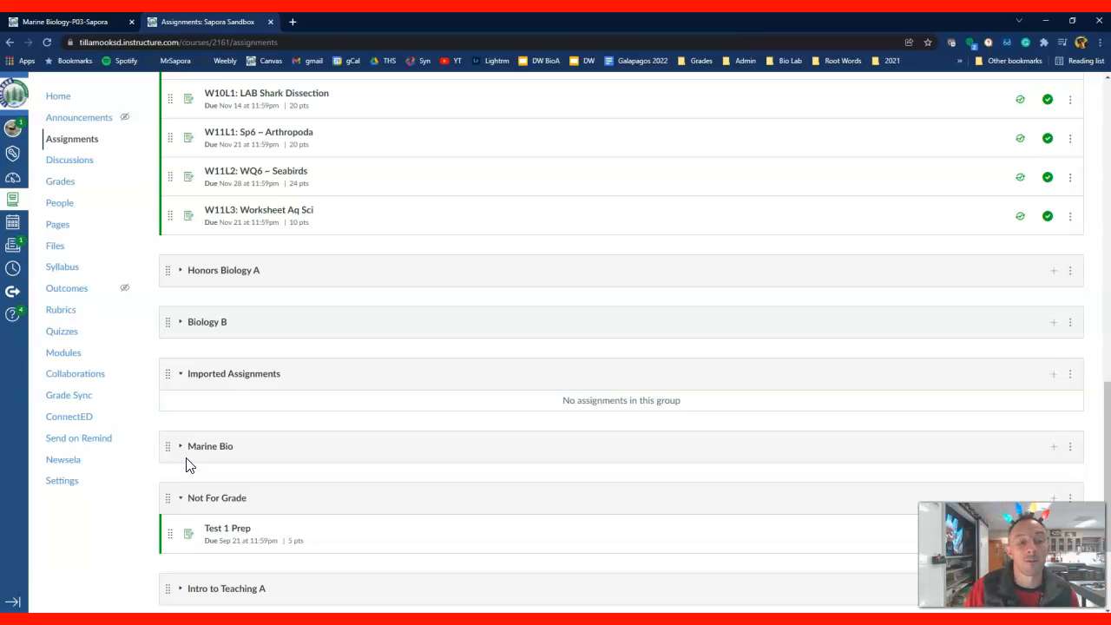
Collapse the Marine Biology and Not For Grade groups to tidy the assignments list
{"action": "scroll", "coordinate": [286, 313], "scroll_direction": "up", "scroll_amount": 4}
{"action": "scroll", "coordinate": [282, 325], "scroll_direction": "up", "scroll_amount": 4}
{"action": "scroll", "coordinate": [256, 319], "scroll_direction": "up", "scroll_amount": 3}
{"action": "left_click", "coordinate": [180, 157]}
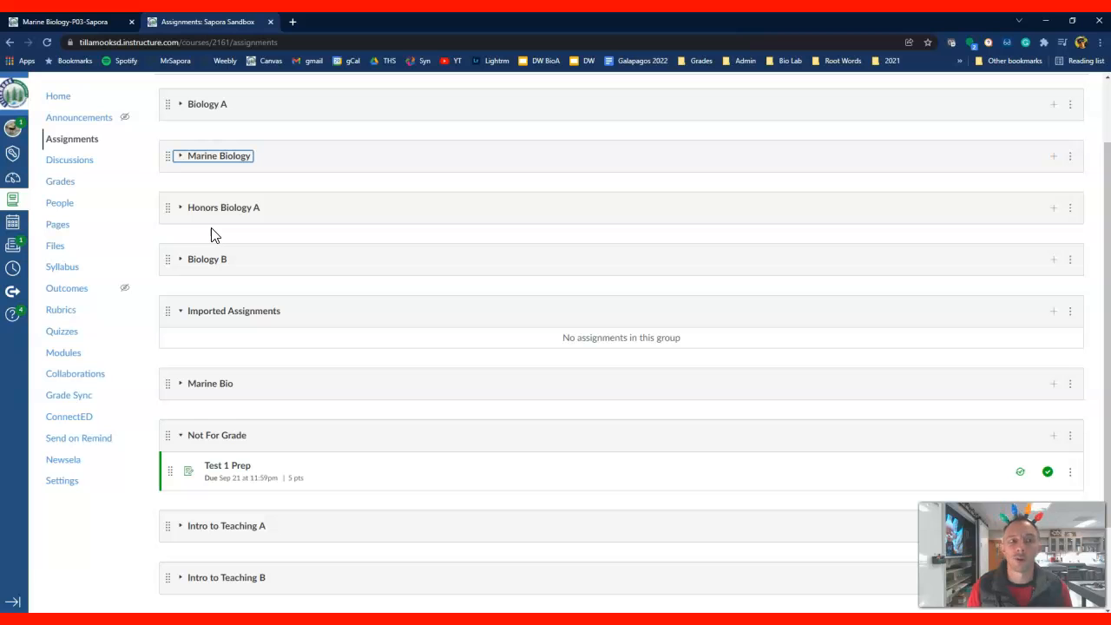
{"action": "left_click", "coordinate": [182, 445]}
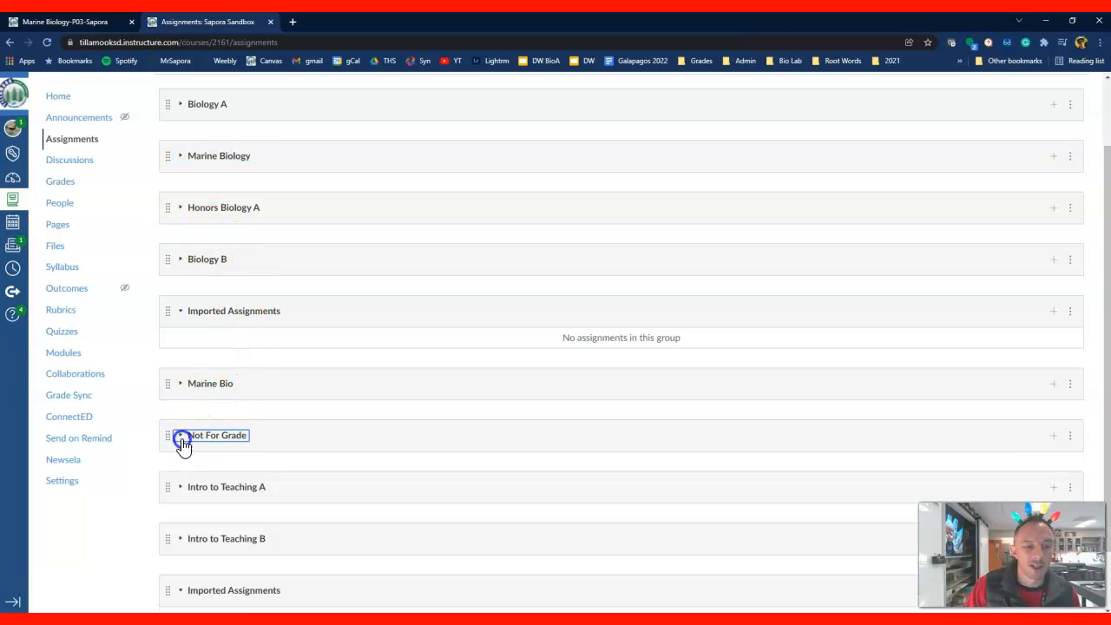
{"action": "scroll", "coordinate": [189, 430], "scroll_direction": "up", "scroll_amount": 1}
{"action": "scroll", "coordinate": [191, 425], "scroll_direction": "up", "scroll_amount": 1}
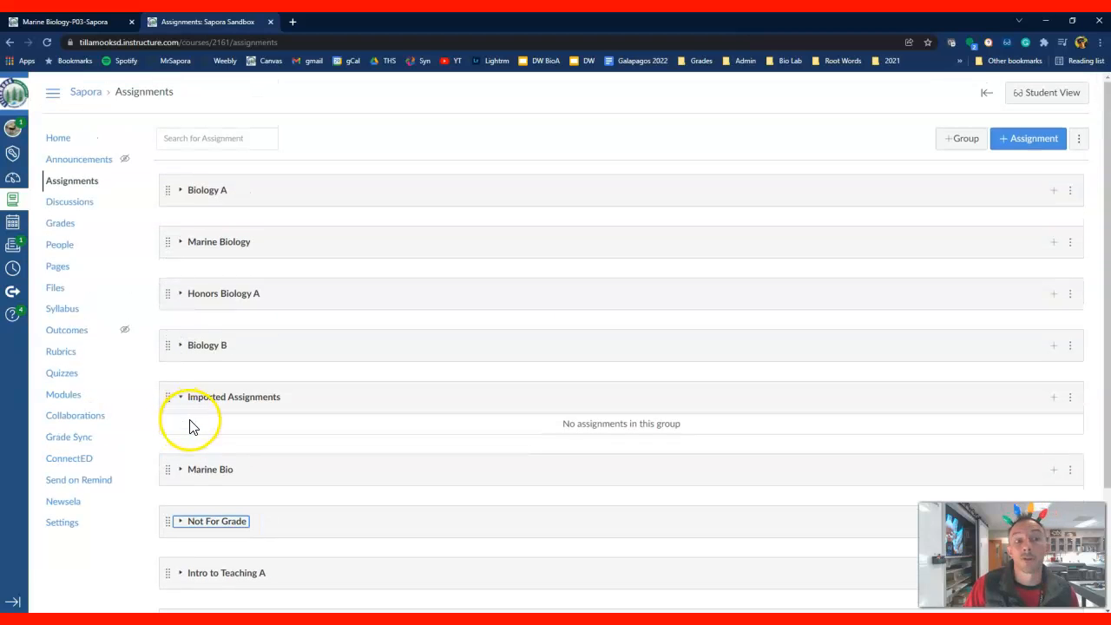